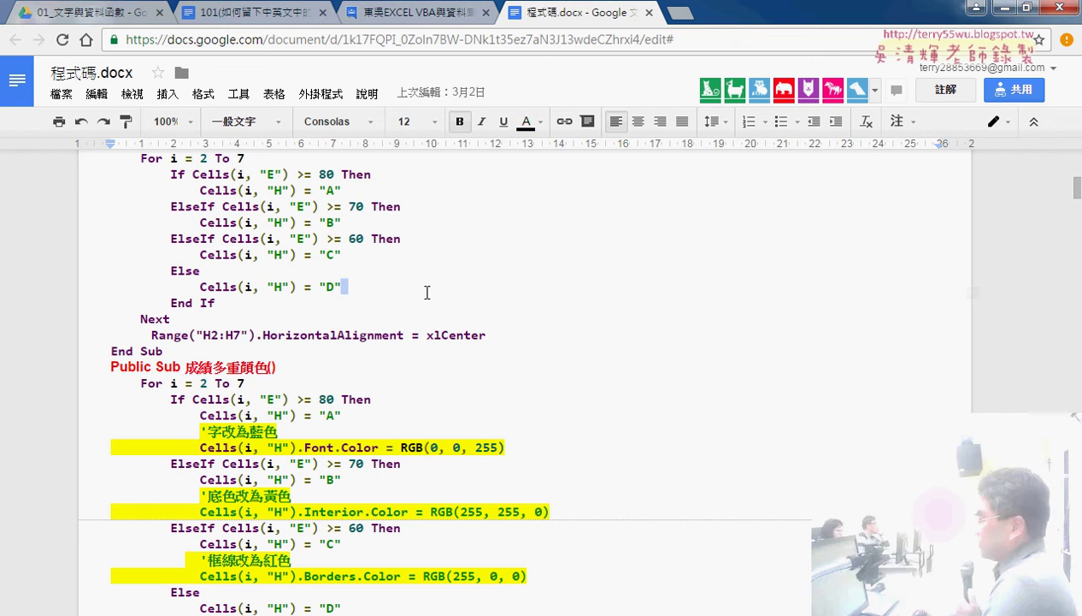
Point out the grade A line, the Else branch and the grade C line in the macro code
{"action": "left_click", "coordinate": [335, 190]}
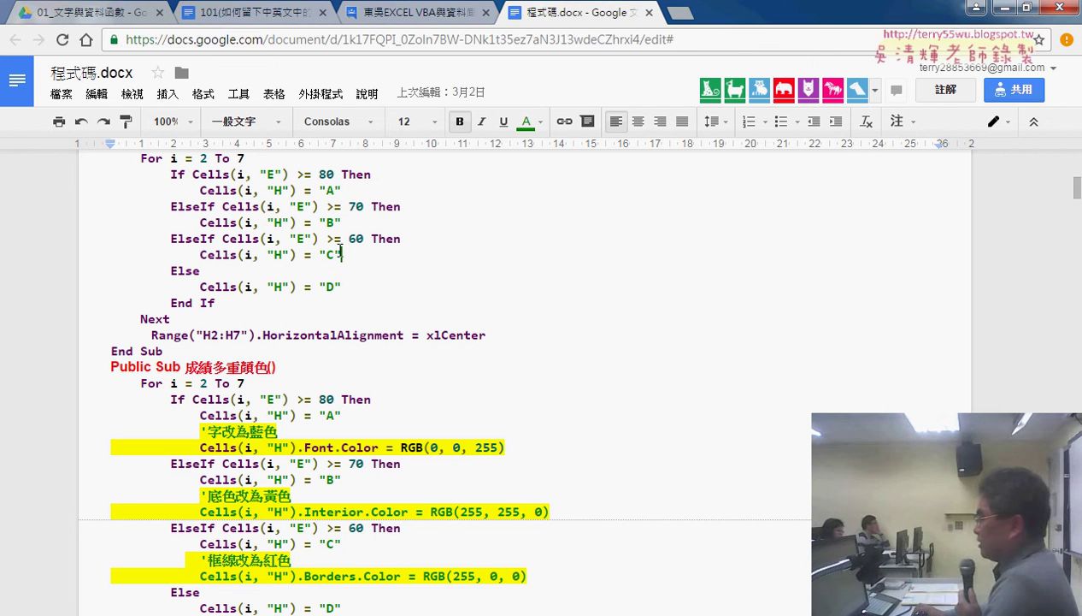
{"action": "double_click", "coordinate": [334, 270]}
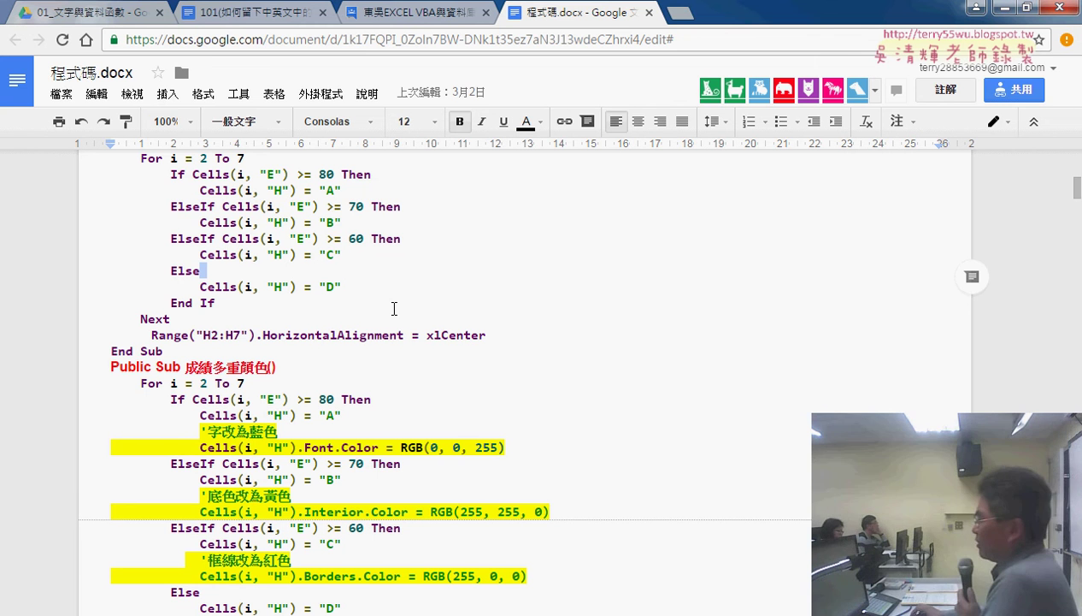
{"action": "left_click", "coordinate": [335, 191]}
{"action": "left_click", "coordinate": [342, 255]}
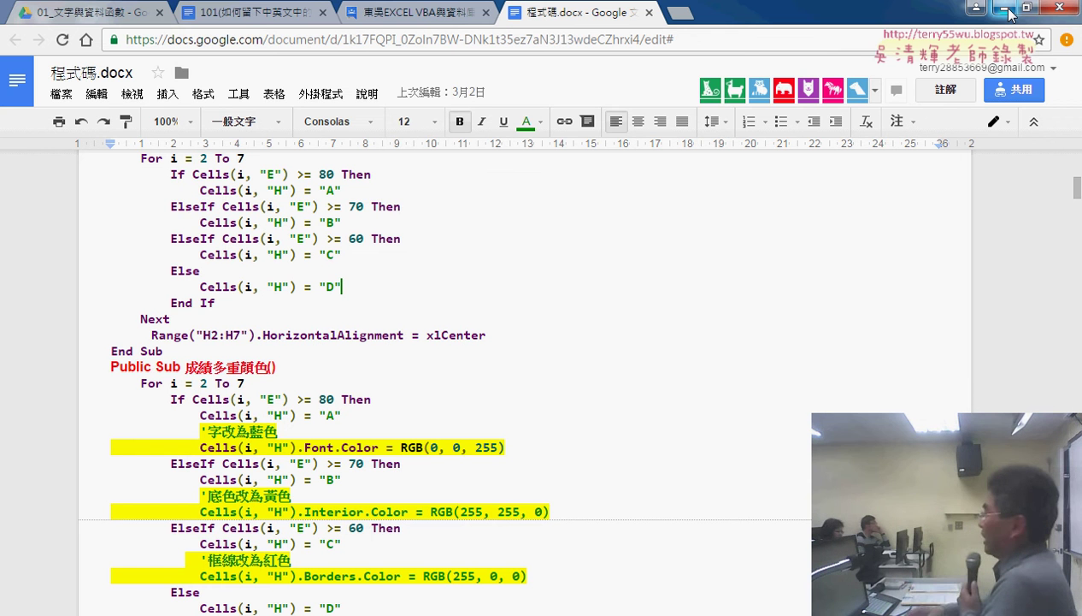
In the 02邏輯函數 workbook, fill column H with 成績多重, then clear it with 清除
{"action": "left_click", "coordinate": [1010, 10]}
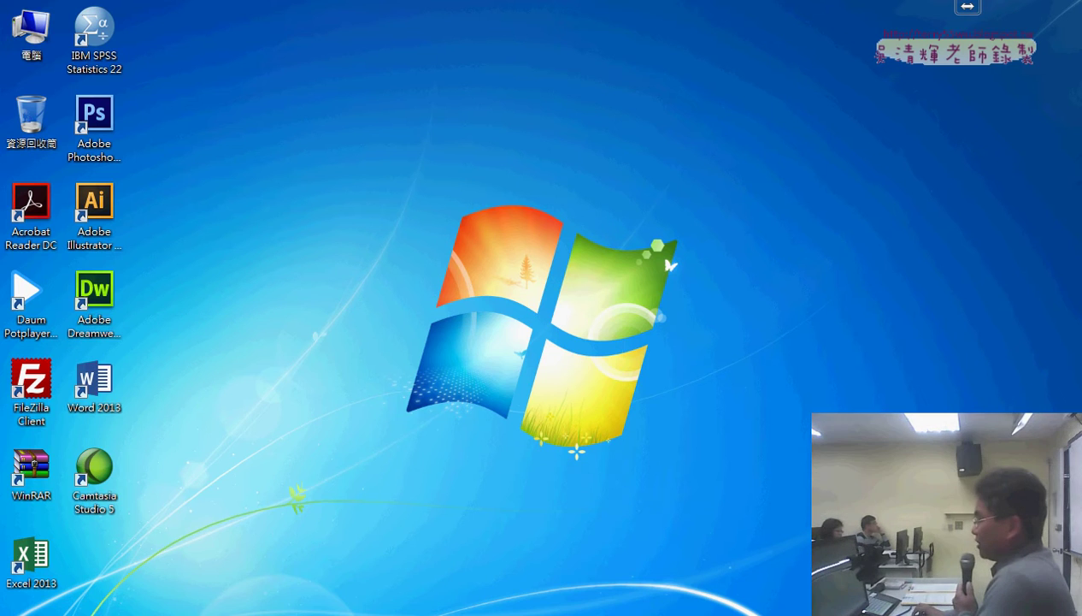
{"action": "mouse_move", "coordinate": [293, 615]}
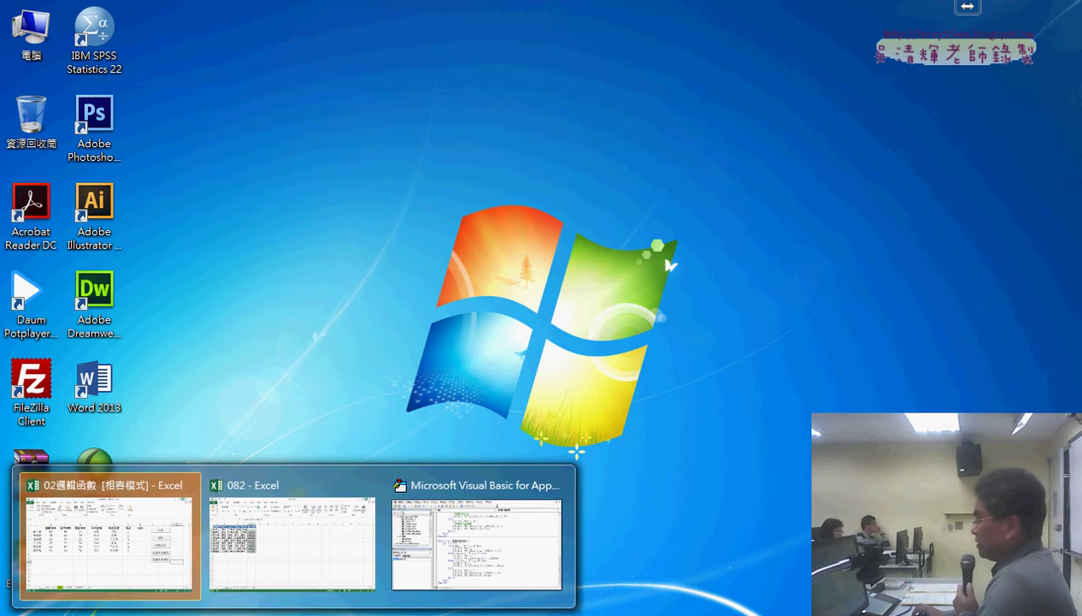
{"action": "left_click", "coordinate": [181, 555]}
{"action": "left_click", "coordinate": [722, 418]}
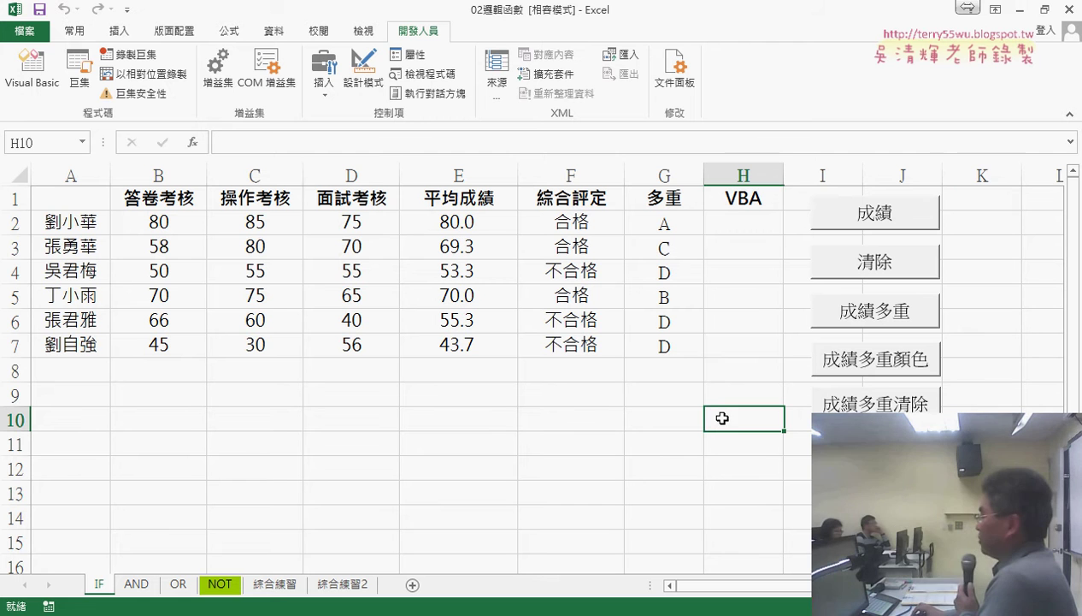
{"action": "left_click", "coordinate": [839, 310]}
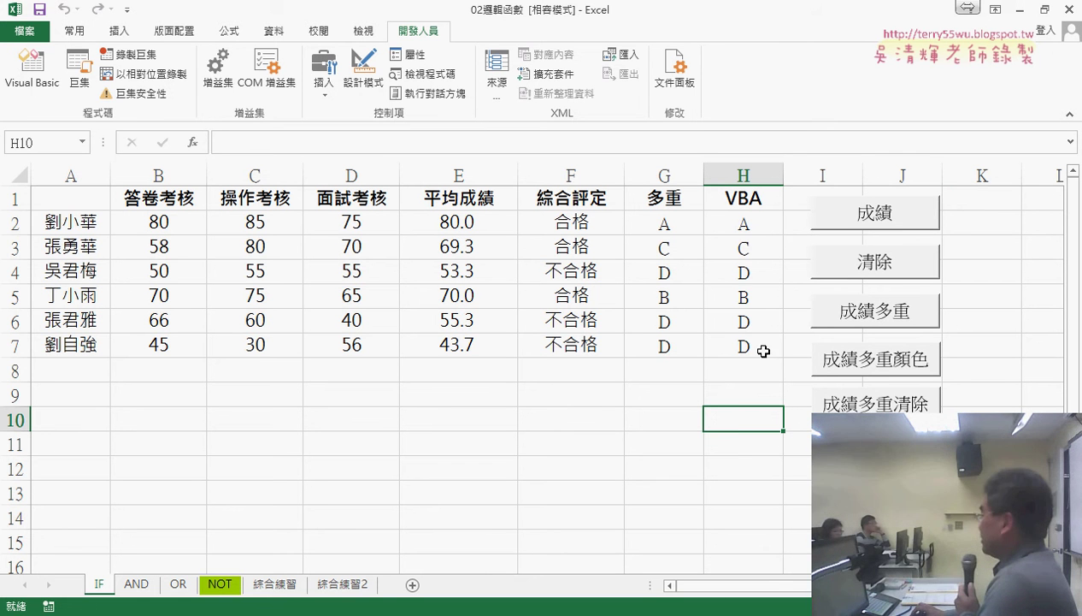
{"action": "left_click", "coordinate": [873, 275]}
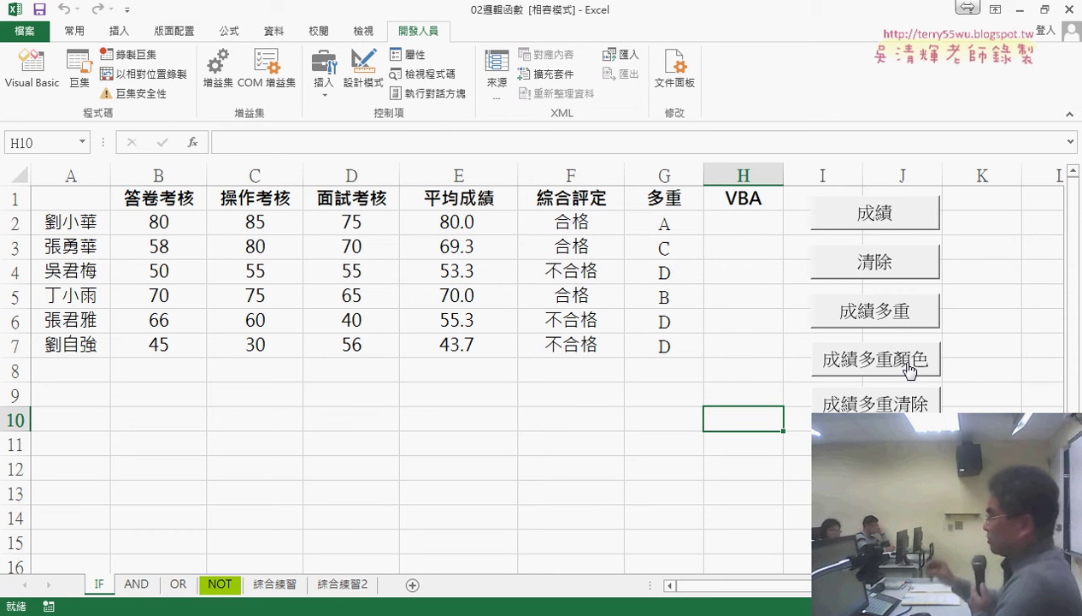
Run 成績多重顏色 and inspect the blue A, yellow-filled B, red-bordered C and red D cells
{"action": "left_click", "coordinate": [909, 369]}
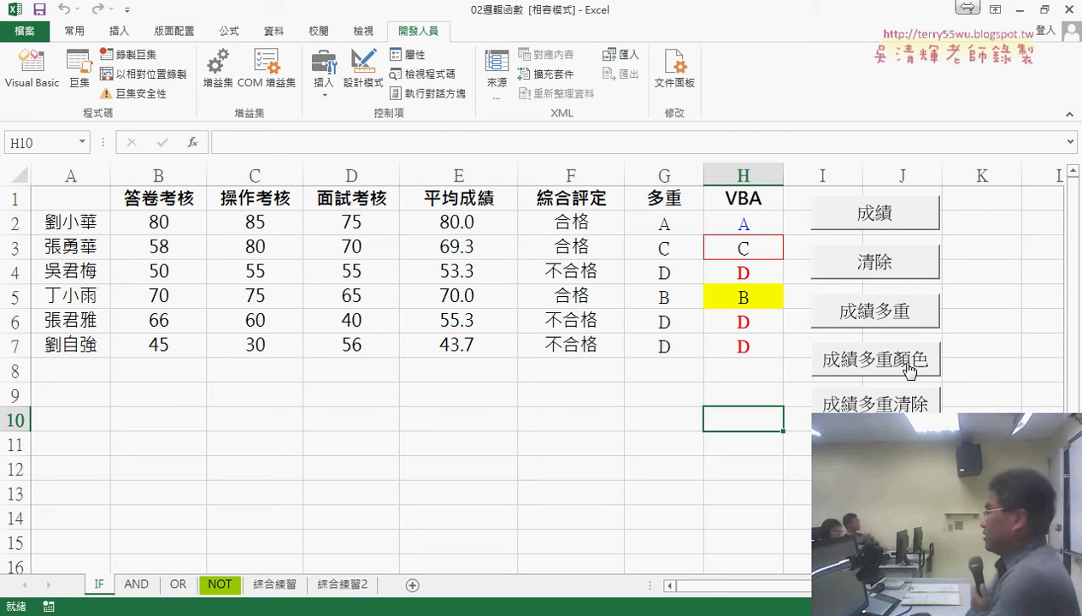
{"action": "left_click", "coordinate": [745, 225]}
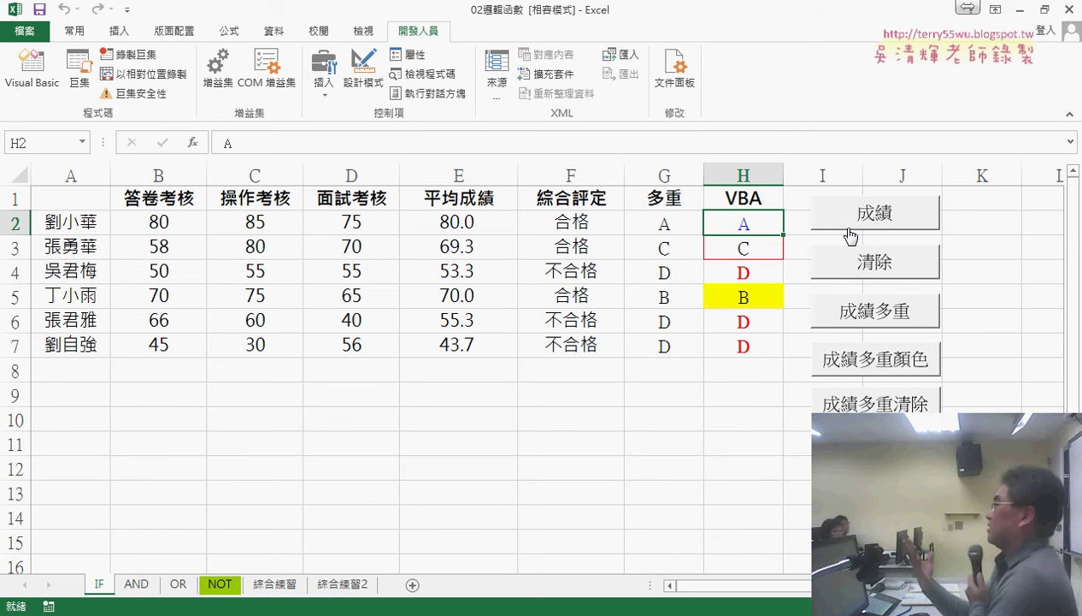
{"action": "left_click", "coordinate": [758, 304]}
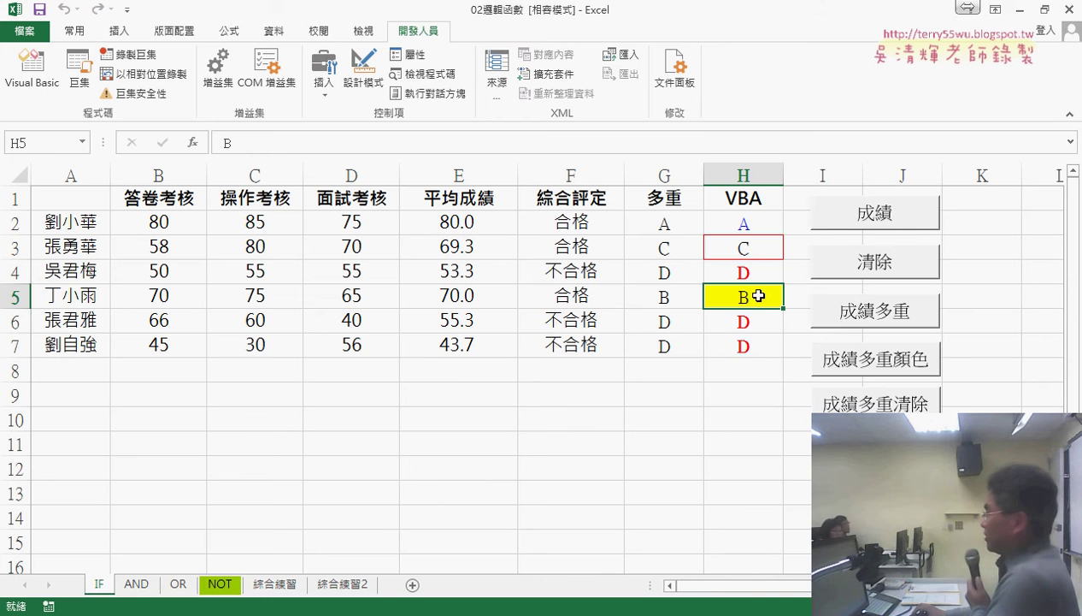
{"action": "left_click", "coordinate": [759, 253]}
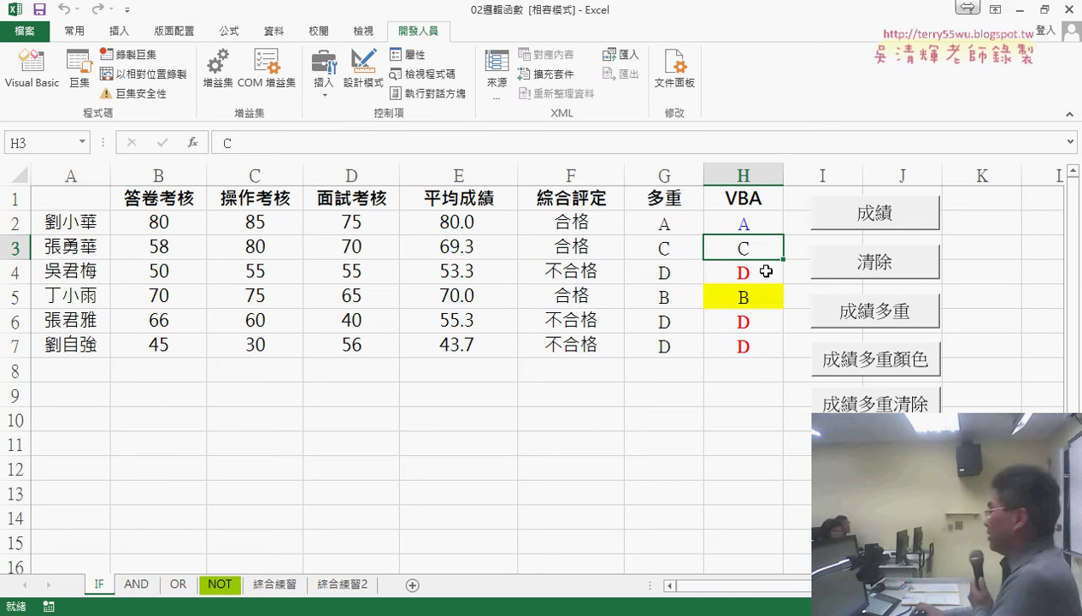
{"action": "left_click", "coordinate": [767, 271]}
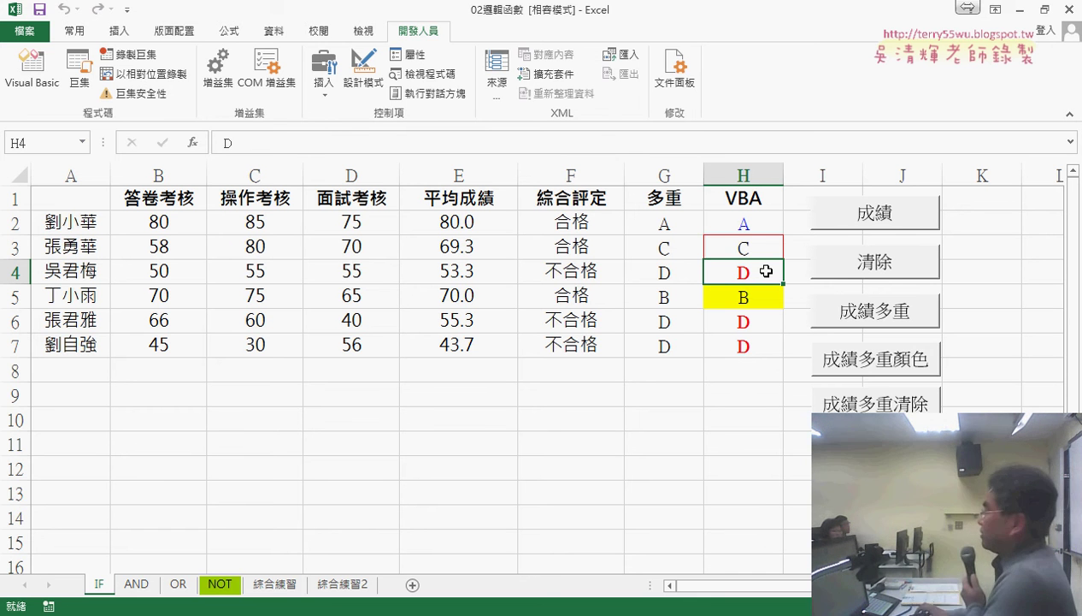
{"action": "left_click", "coordinate": [759, 223]}
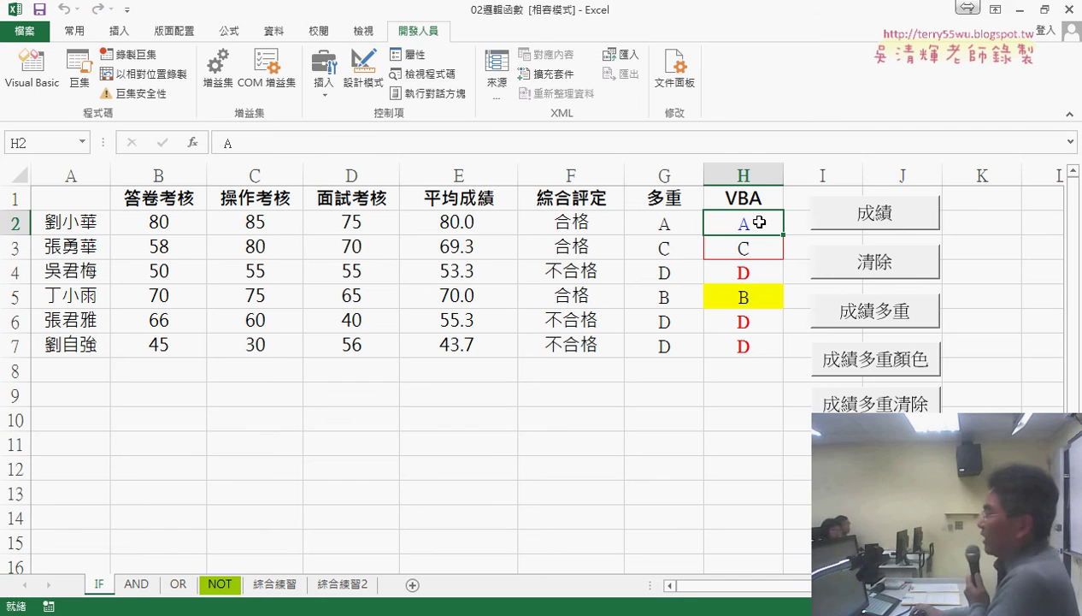
{"action": "left_click", "coordinate": [75, 33]}
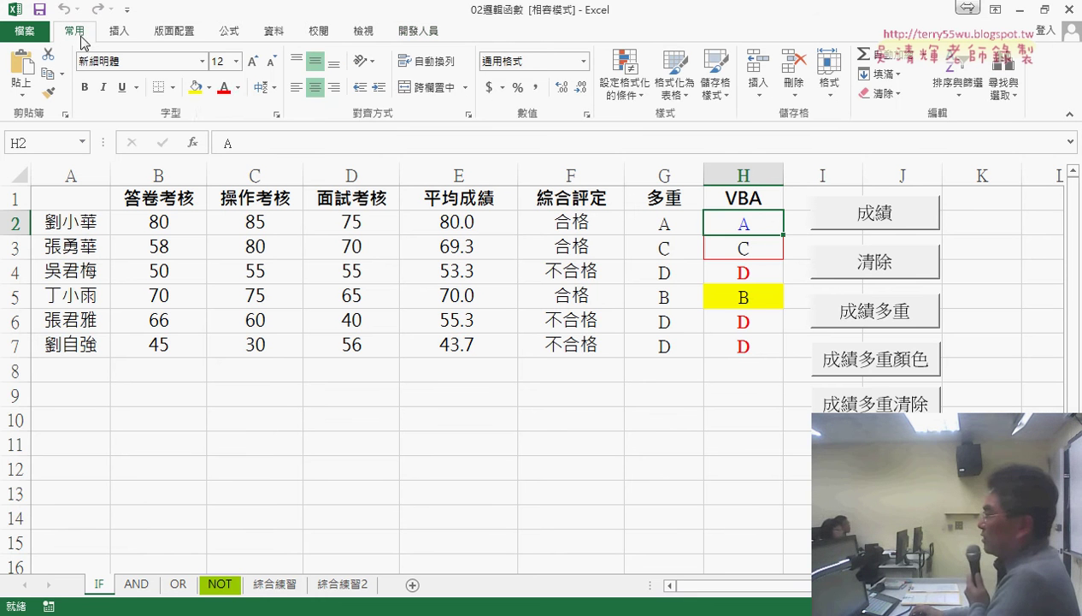
Open the font colour picker via 其他色彩…, pick yellow, and switch to custom RGB entry
{"action": "left_click", "coordinate": [238, 87]}
{"action": "left_click", "coordinate": [273, 259]}
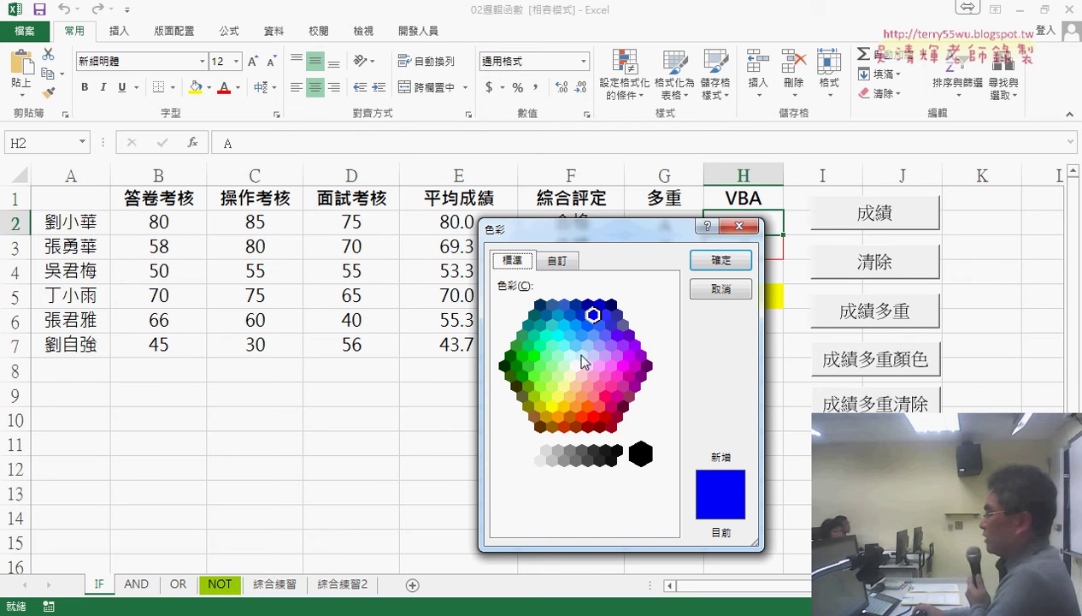
{"action": "left_click", "coordinate": [558, 406]}
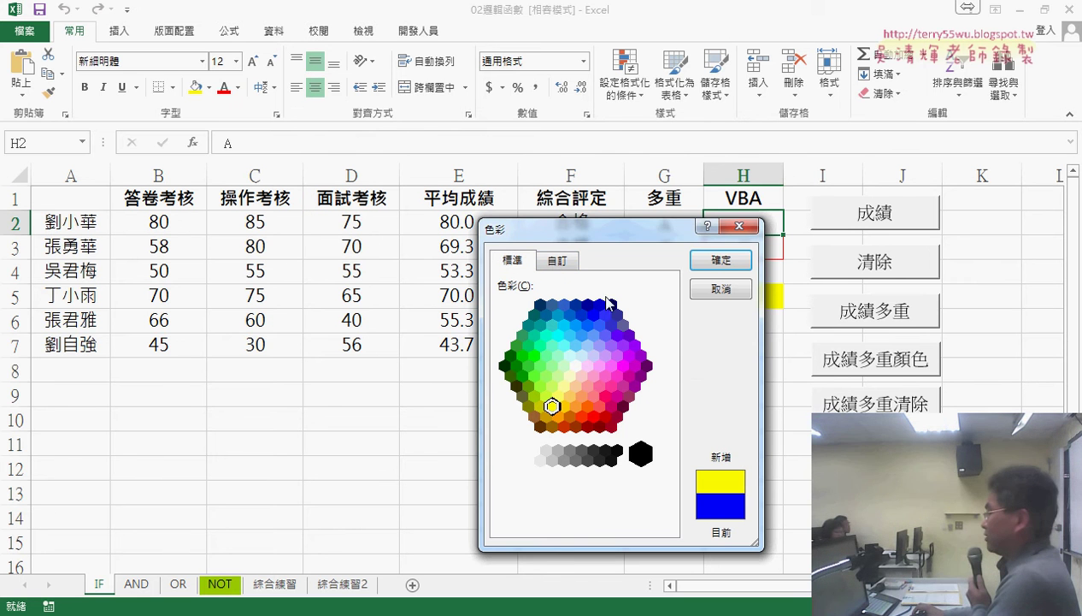
{"action": "left_click", "coordinate": [568, 260]}
{"action": "left_click_drag", "start_coordinate": [569, 226], "coordinate": [486, 88]}
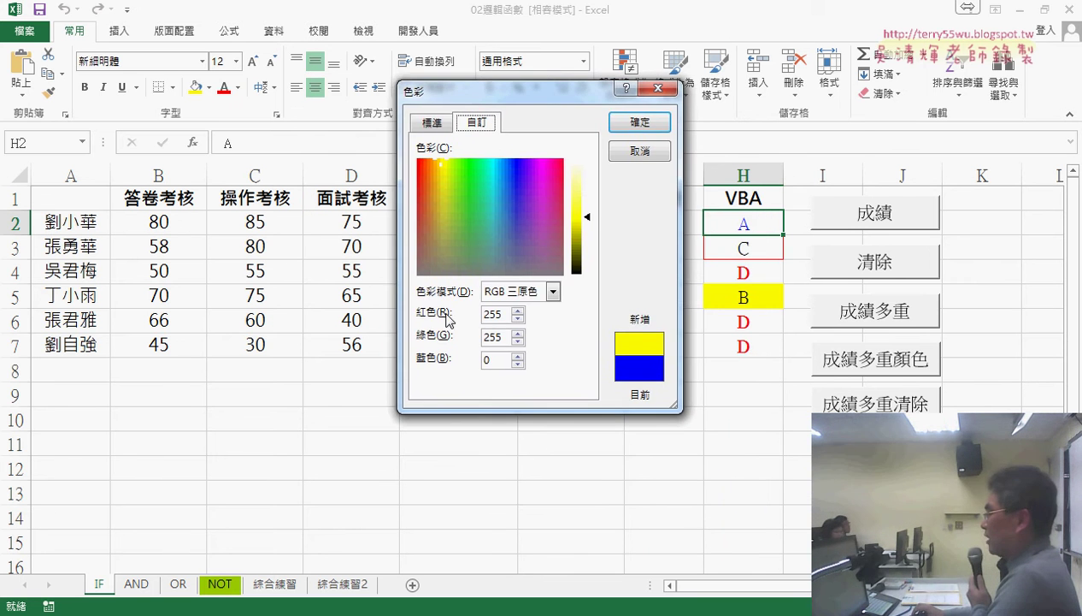
Enter RGB values 255,0,0, then 0,0,0, then 0,255,0 in the custom fields
{"action": "left_click", "coordinate": [504, 315]}
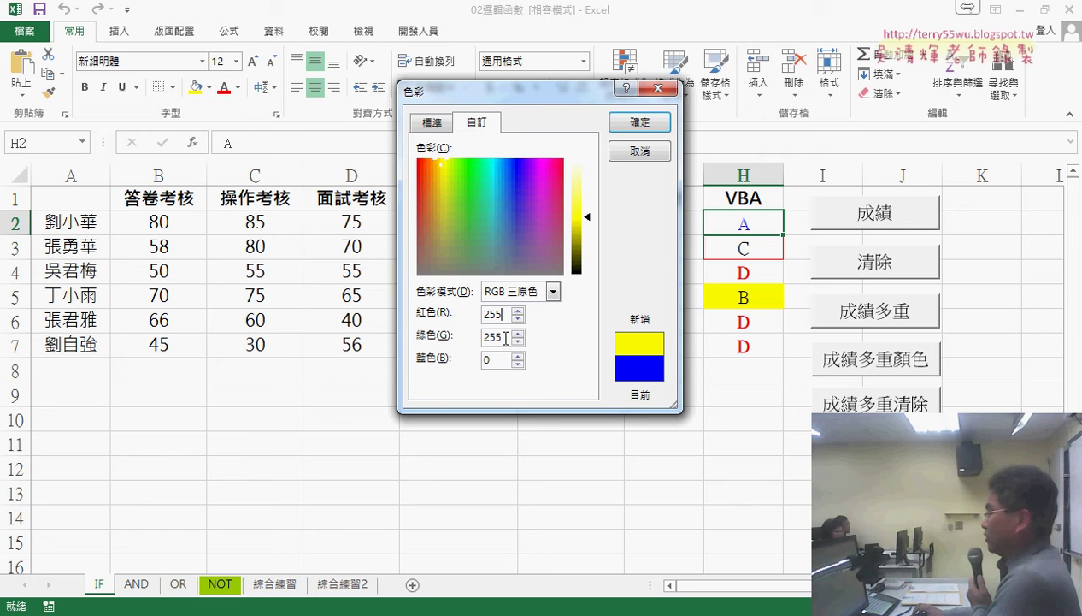
{"action": "left_click", "coordinate": [505, 338]}
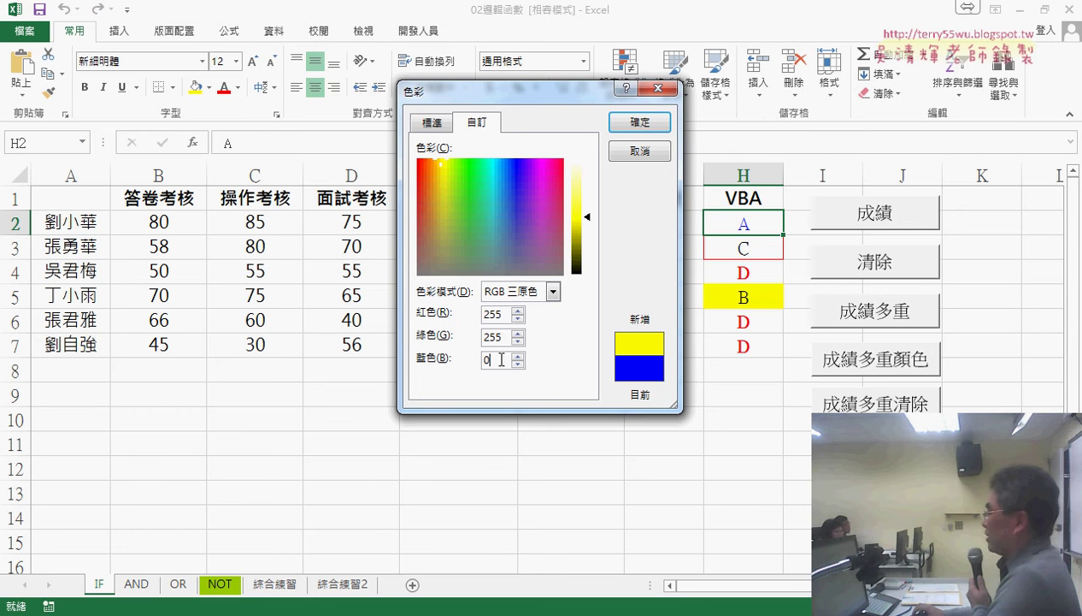
{"action": "left_click_drag", "start_coordinate": [504, 336], "coordinate": [468, 334]}
{"action": "type", "text": "0"}
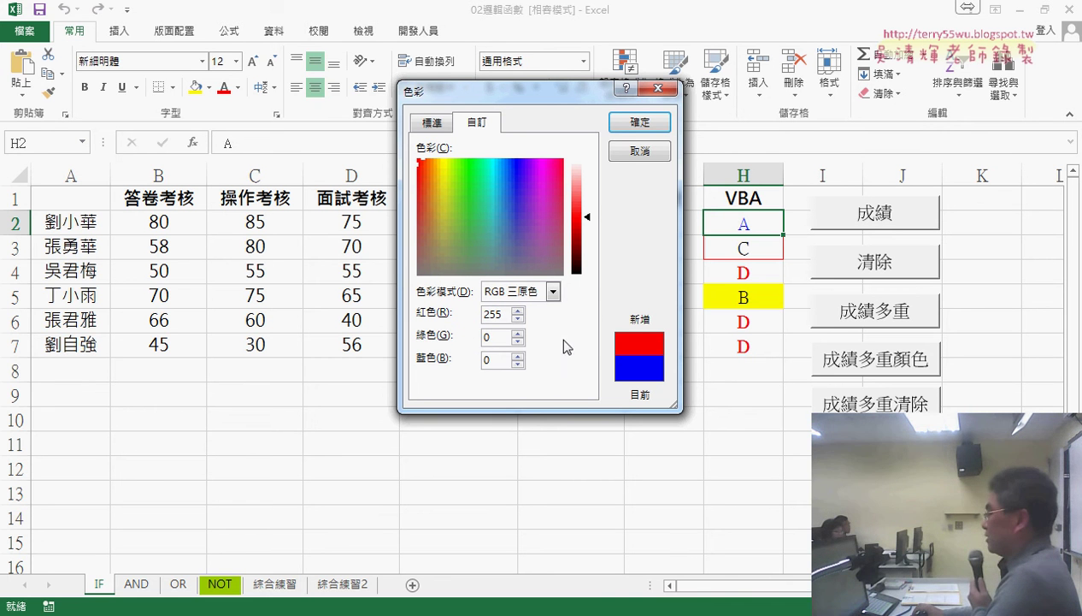
{"action": "left_click_drag", "start_coordinate": [503, 314], "coordinate": [470, 314]}
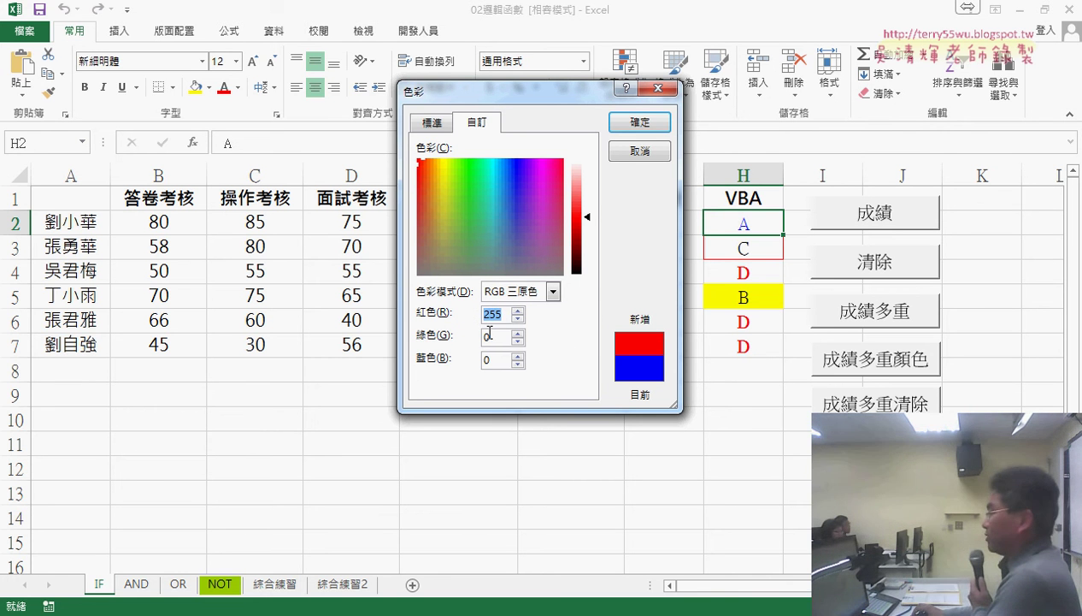
{"action": "type", "text": "0"}
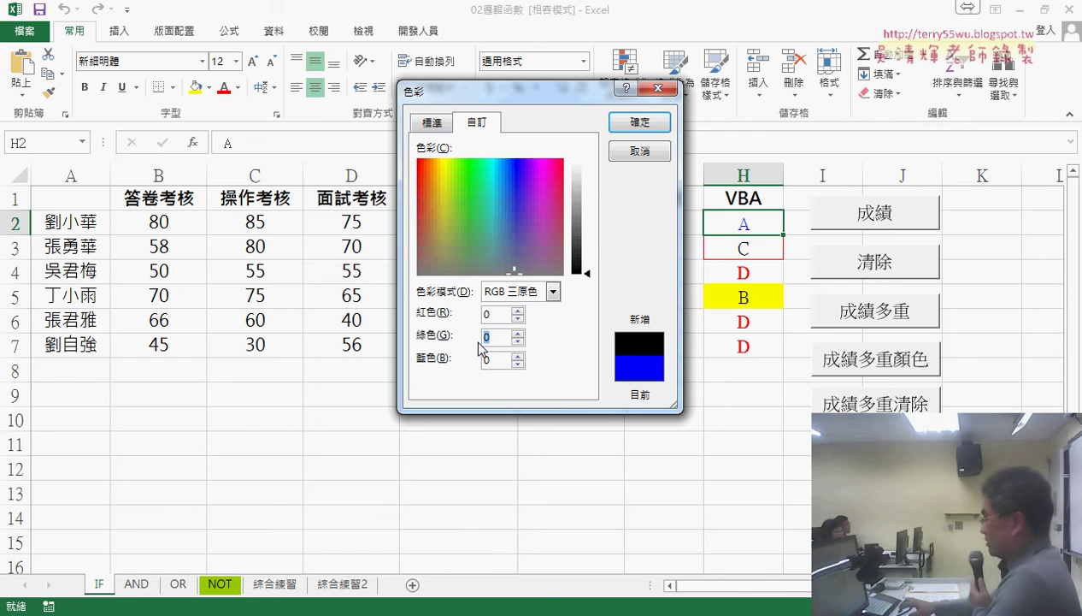
{"action": "left_click_drag", "start_coordinate": [496, 336], "coordinate": [472, 337]}
{"action": "type", "text": "255"}
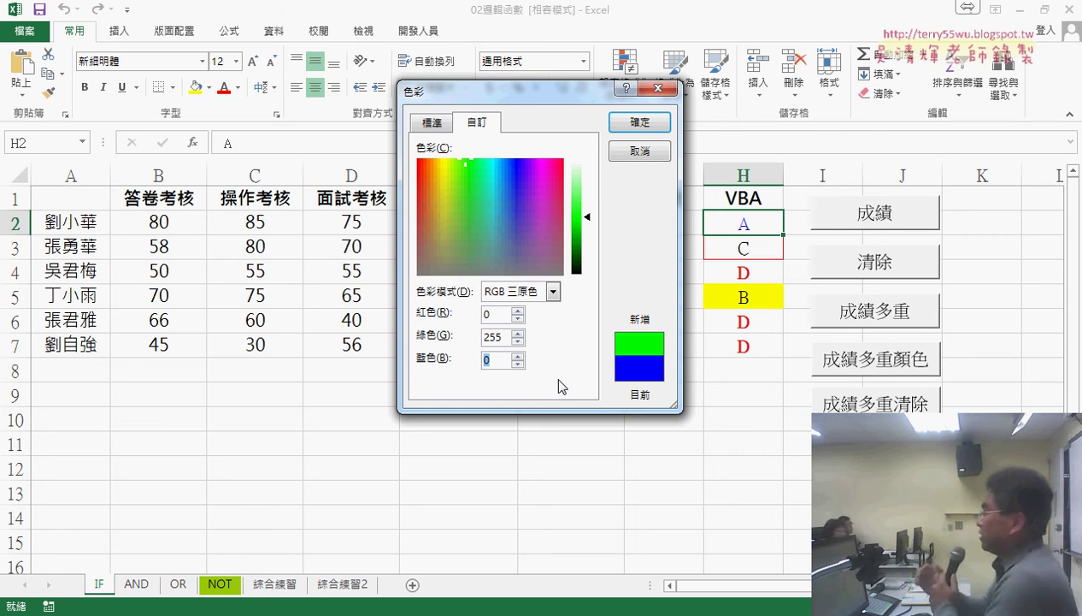
Set the Red value back to 0 in the custom RGB fields
{"action": "double_click", "coordinate": [488, 315]}
{"action": "type", "text": "6"}
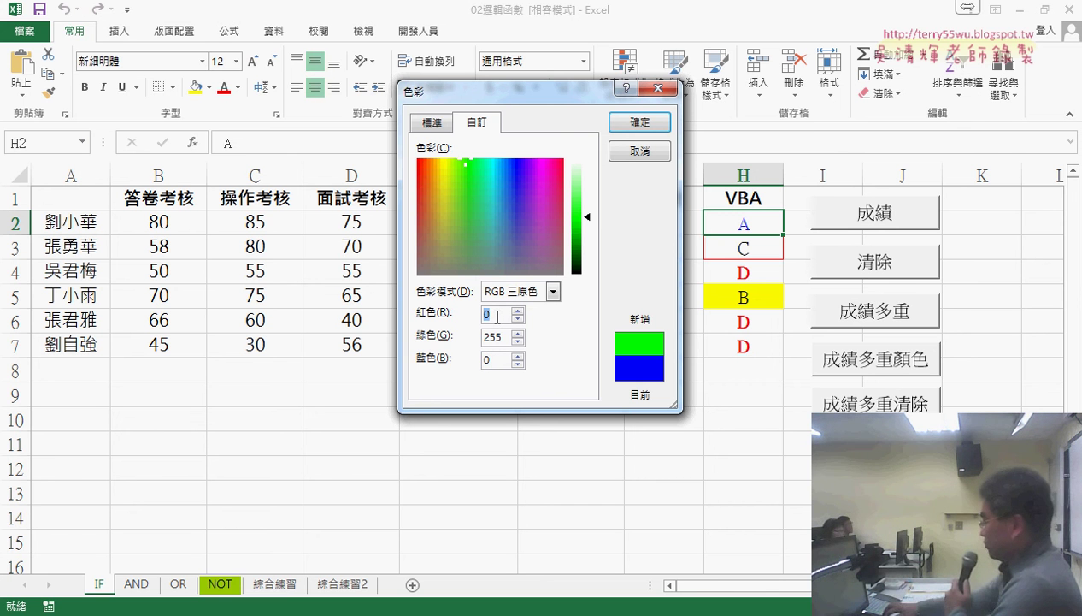
{"action": "type", "text": "255"}
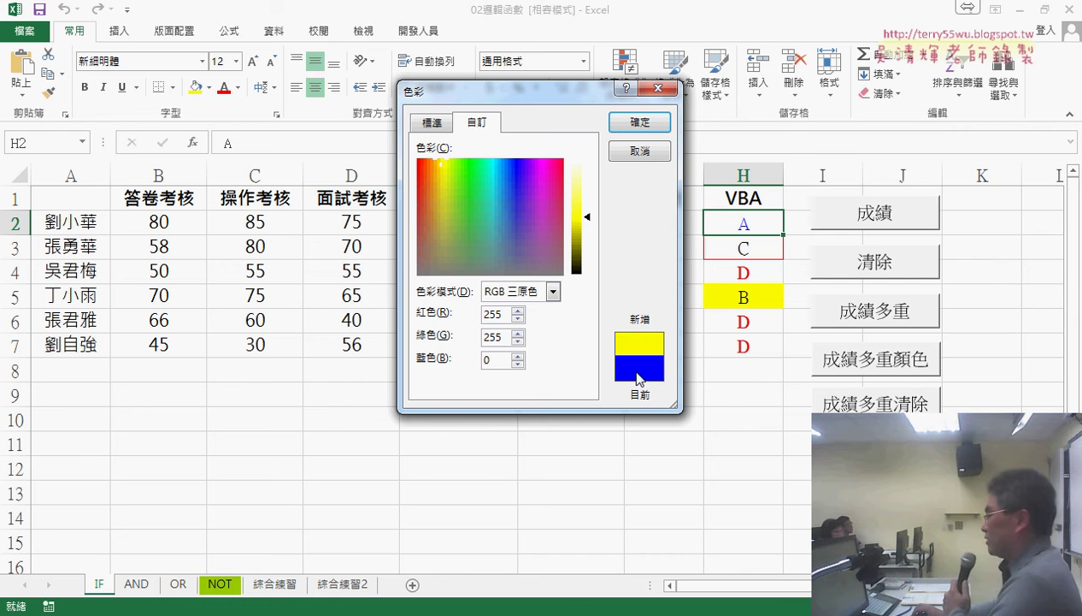
{"action": "left_click", "coordinate": [492, 359]}
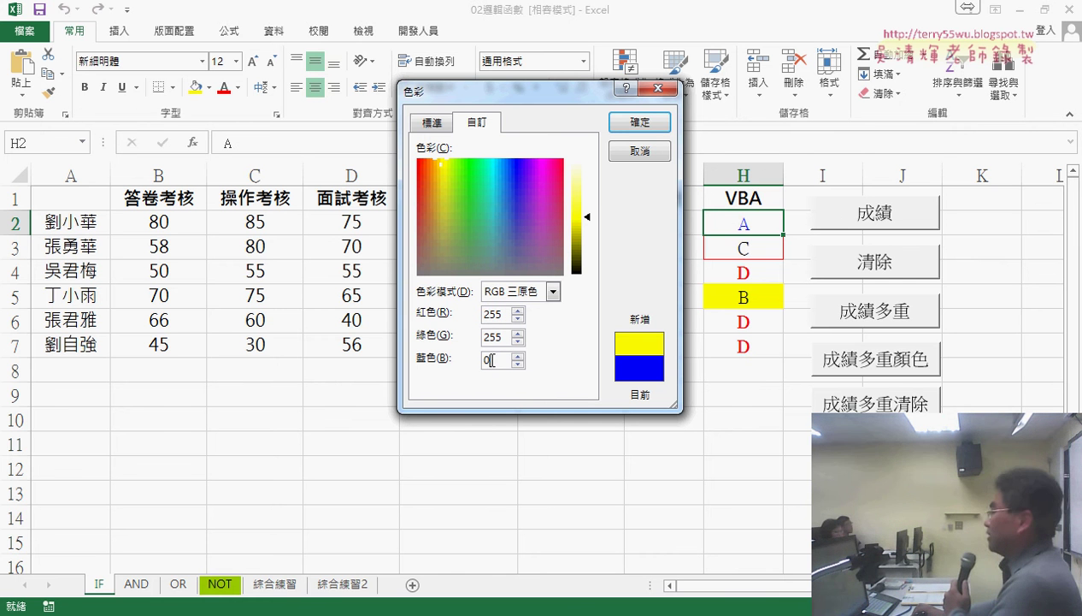
{"action": "double_click", "coordinate": [493, 314]}
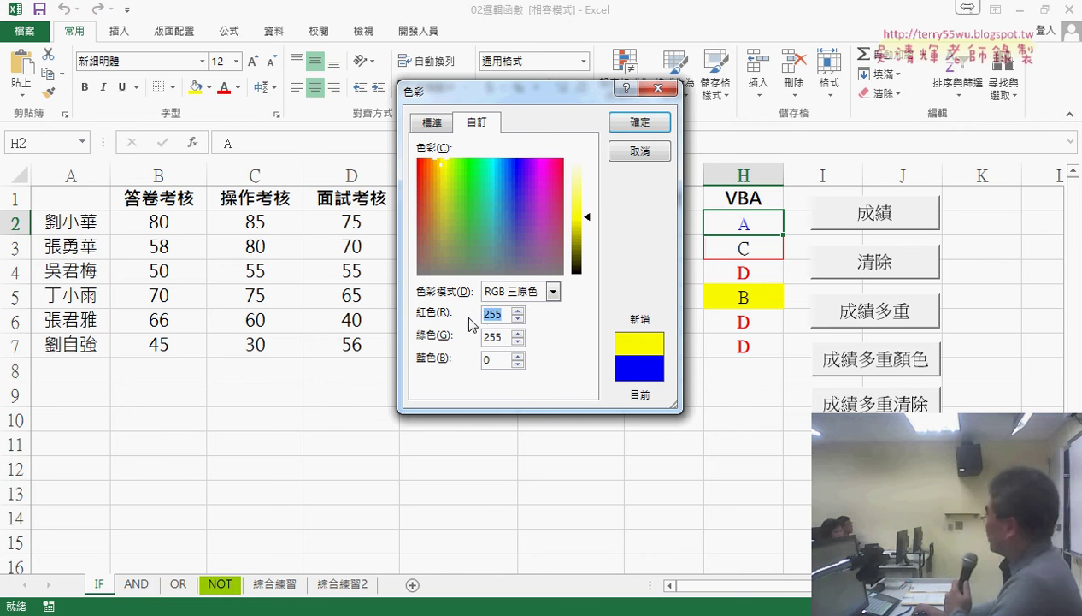
{"action": "type", "text": "0"}
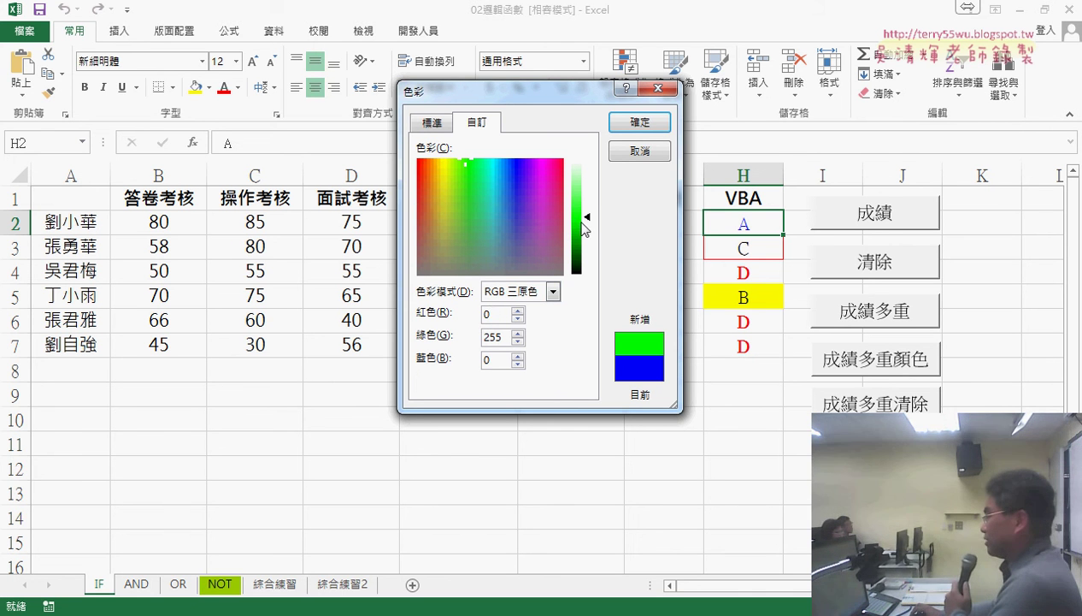
Drag the luminance slider lighter, then darker to dark green, and cancel the Colors dialog
{"action": "left_click_drag", "start_coordinate": [587, 218], "coordinate": [589, 182]}
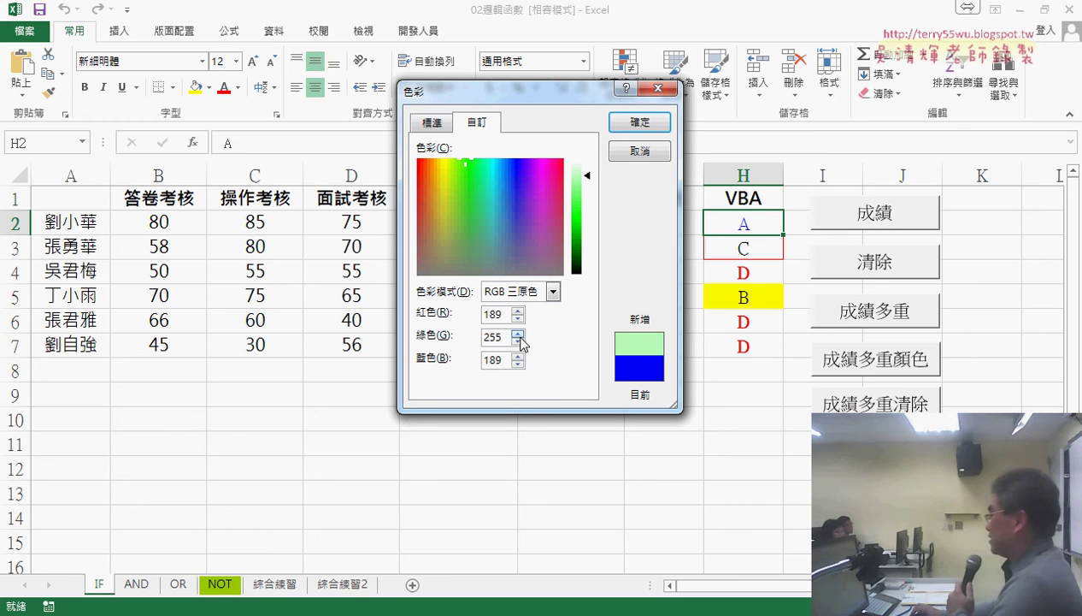
{"action": "left_click_drag", "start_coordinate": [586, 175], "coordinate": [590, 239]}
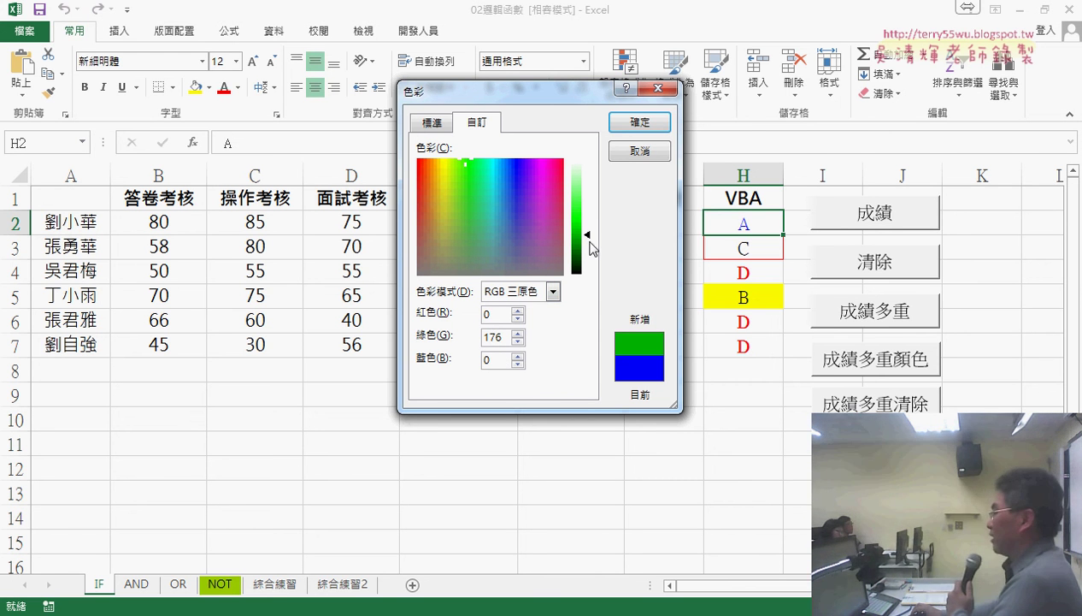
{"action": "left_click_drag", "start_coordinate": [589, 242], "coordinate": [588, 252]}
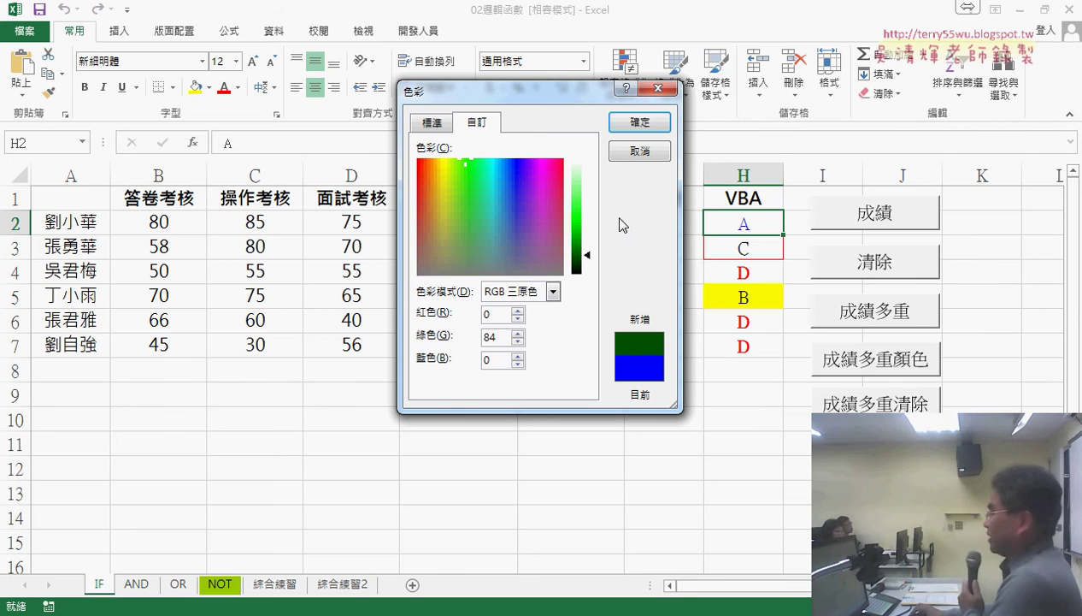
{"action": "left_click", "coordinate": [640, 151]}
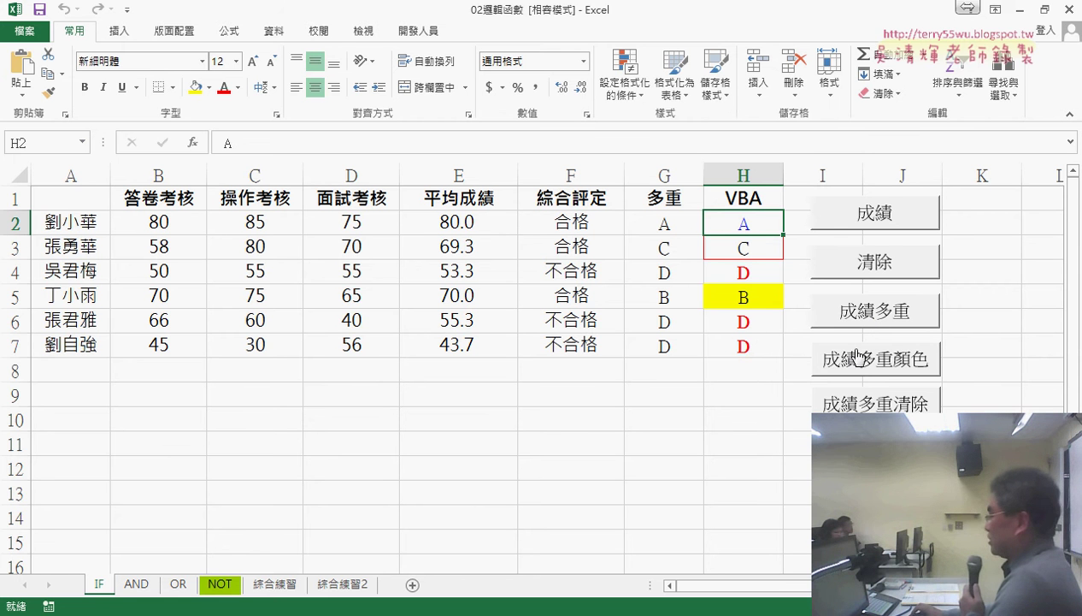
Open the 成績多重顏色 button's assigned macro code via Assign Macro > Edit
{"action": "right_click", "coordinate": [884, 377]}
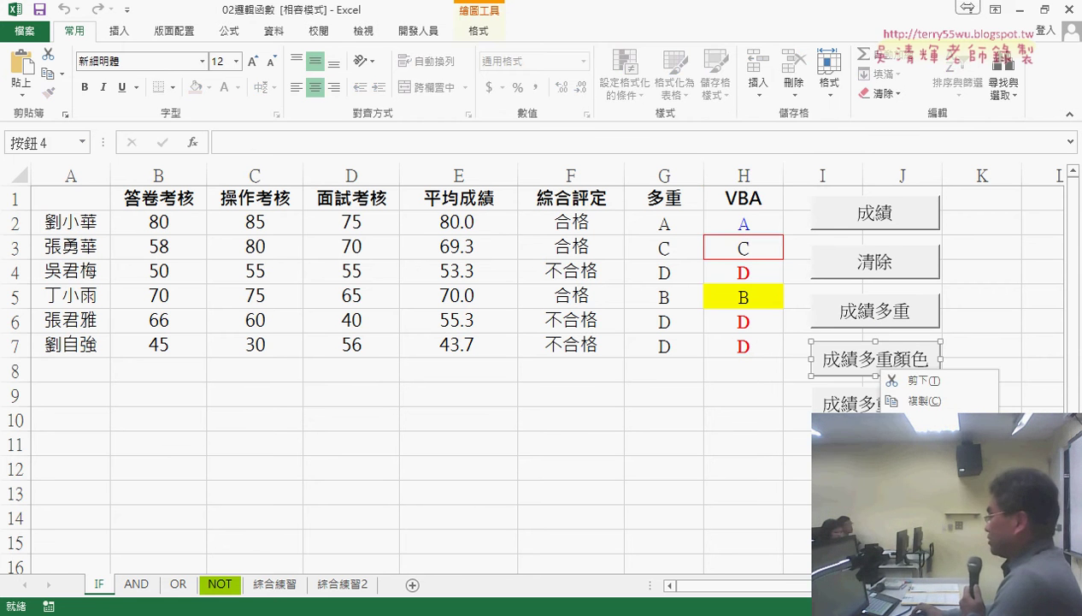
{"action": "left_click", "coordinate": [923, 514]}
{"action": "left_click", "coordinate": [1031, 322]}
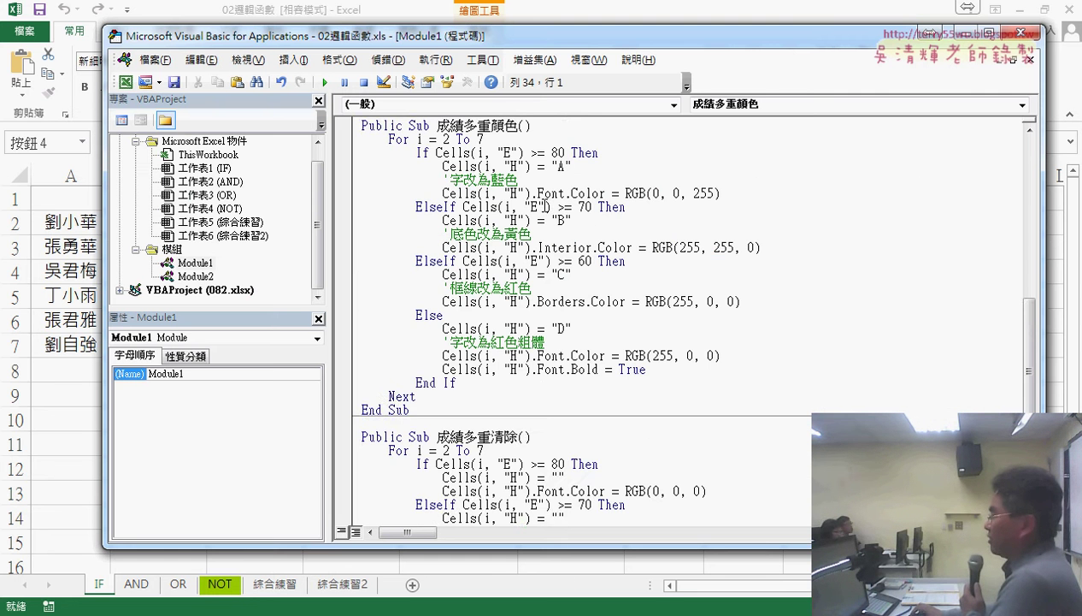
{"action": "scroll", "coordinate": [478, 171], "scroll_direction": "up", "scroll_amount": 1}
{"action": "scroll", "coordinate": [512, 221], "scroll_direction": "up", "scroll_amount": 5}
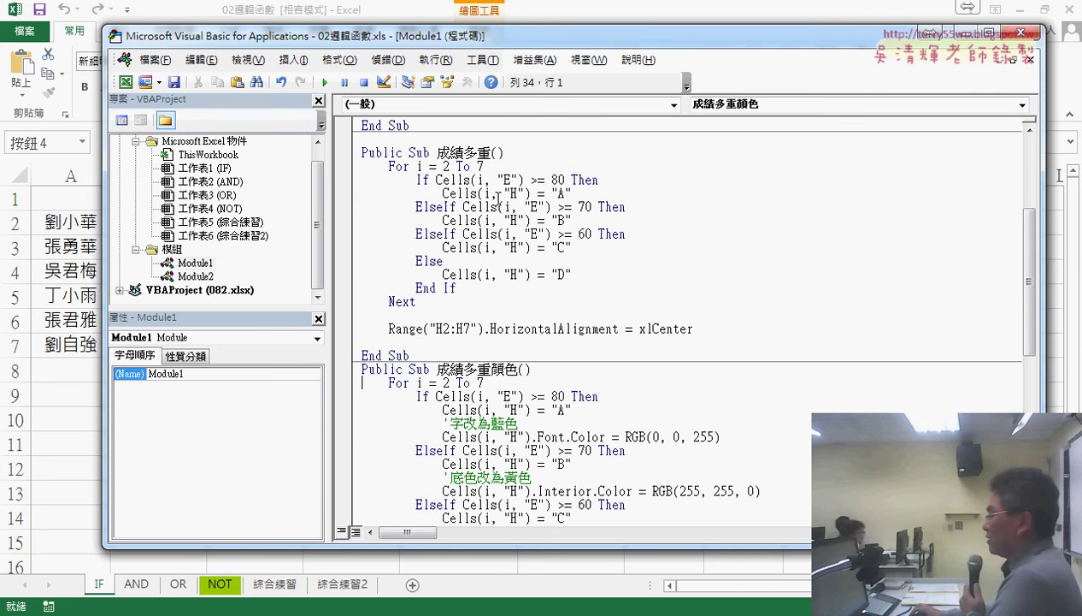
Highlight the 成績多重 macro, the "A" grade value and the blue font line, then narrow the editor
{"action": "left_click_drag", "start_coordinate": [361, 152], "coordinate": [476, 357]}
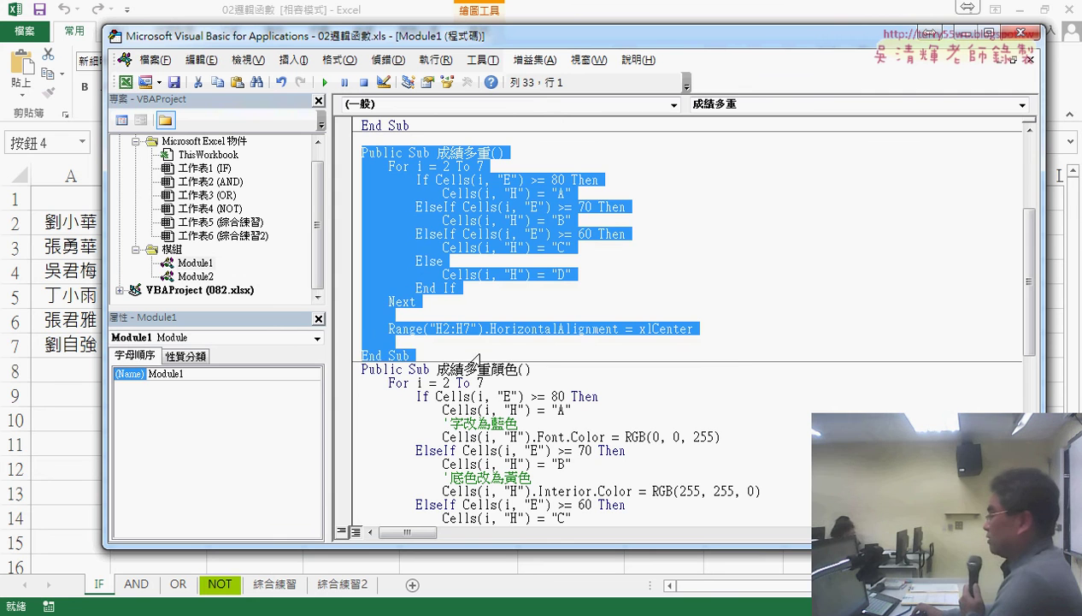
{"action": "scroll", "coordinate": [500, 397], "scroll_direction": "down", "scroll_amount": 5}
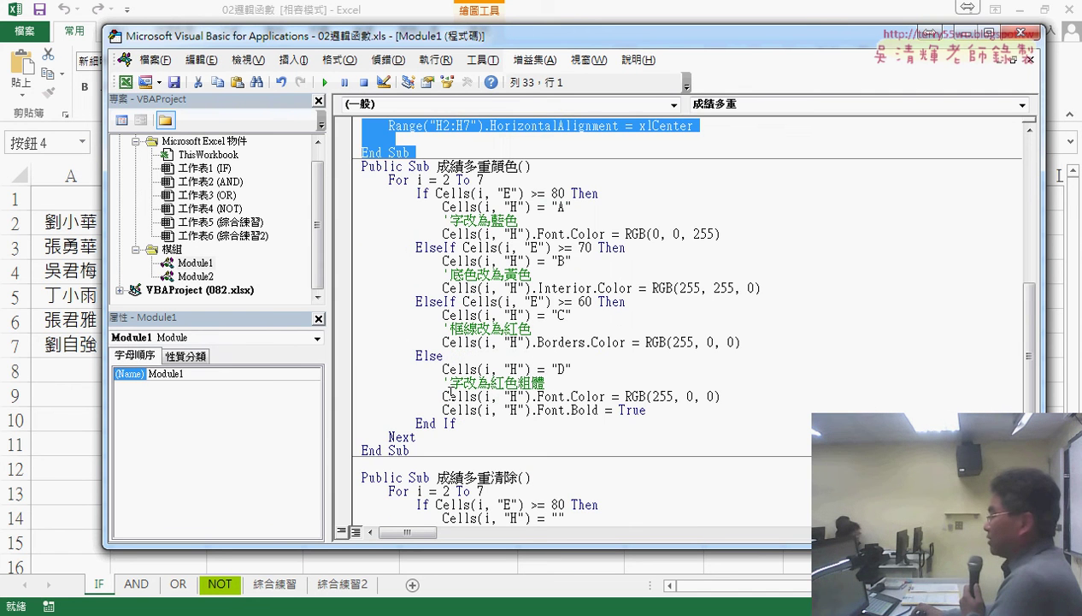
{"action": "mouse_move", "coordinate": [443, 207]}
{"action": "left_mouse_down"}
{"action": "mouse_move", "coordinate": [599, 207]}
{"action": "mouse_move", "coordinate": [544, 206]}
{"action": "left_mouse_up"}
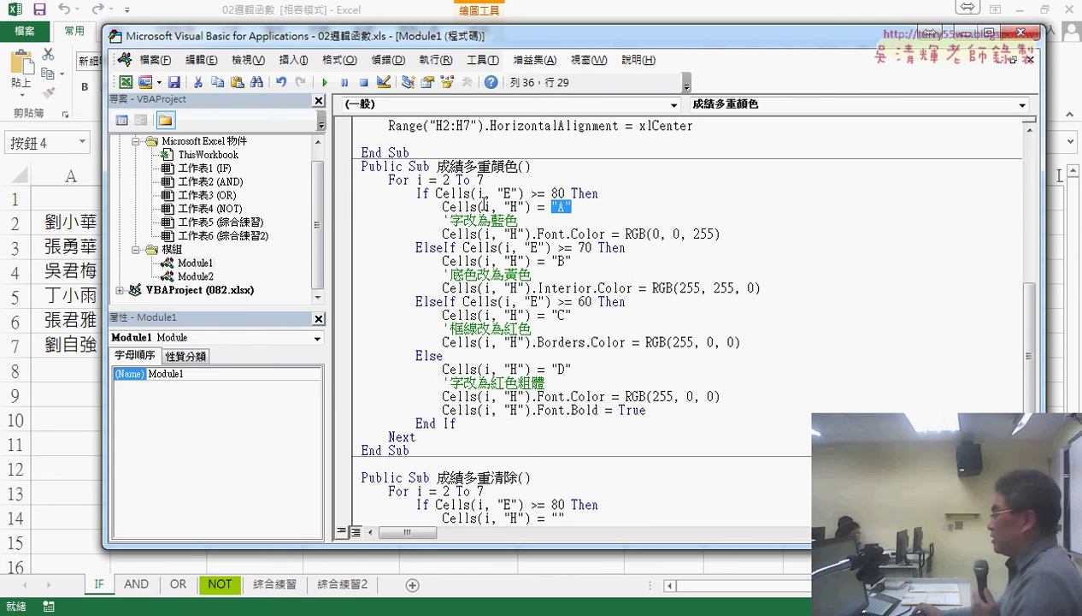
{"action": "left_click_drag", "start_coordinate": [721, 233], "coordinate": [444, 233]}
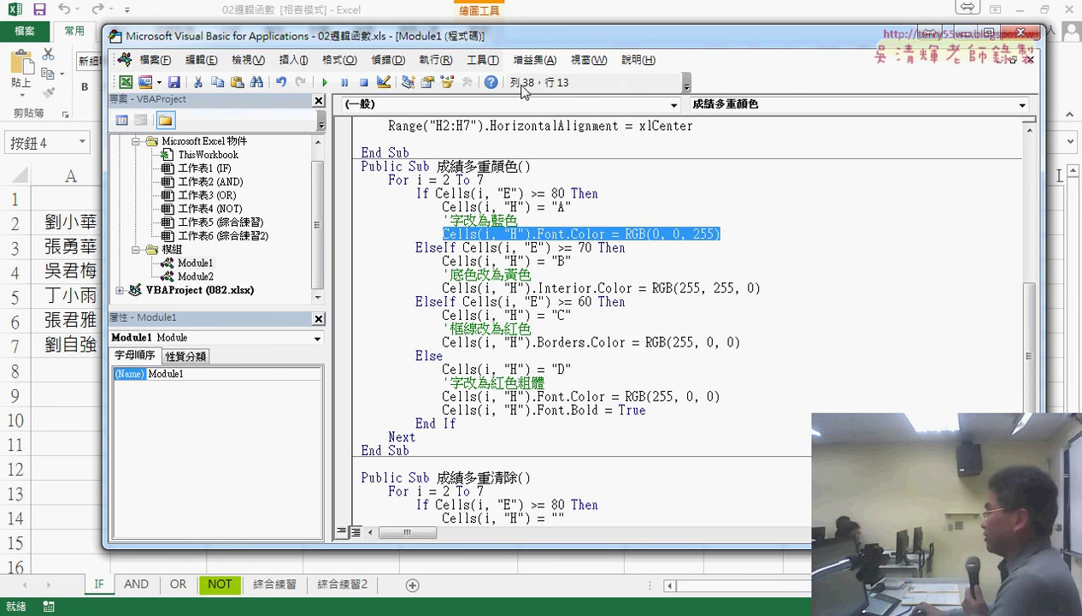
{"action": "left_click_drag", "start_coordinate": [1046, 228], "coordinate": [698, 233]}
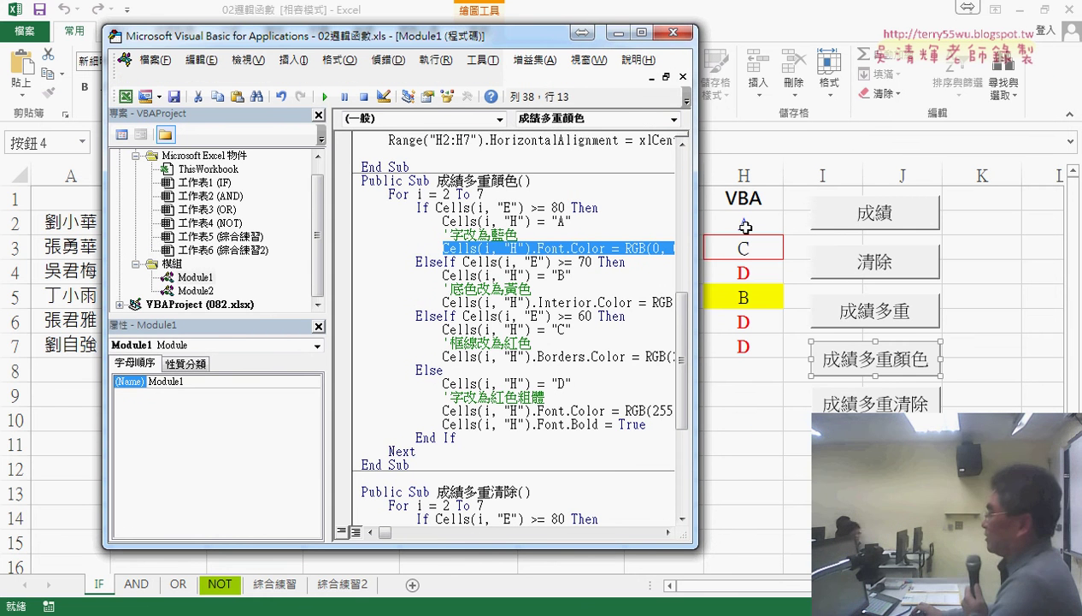
Widen the code area and select the word Font on the grade-A colour line
{"action": "left_click_drag", "start_coordinate": [325, 282], "coordinate": [182, 286]}
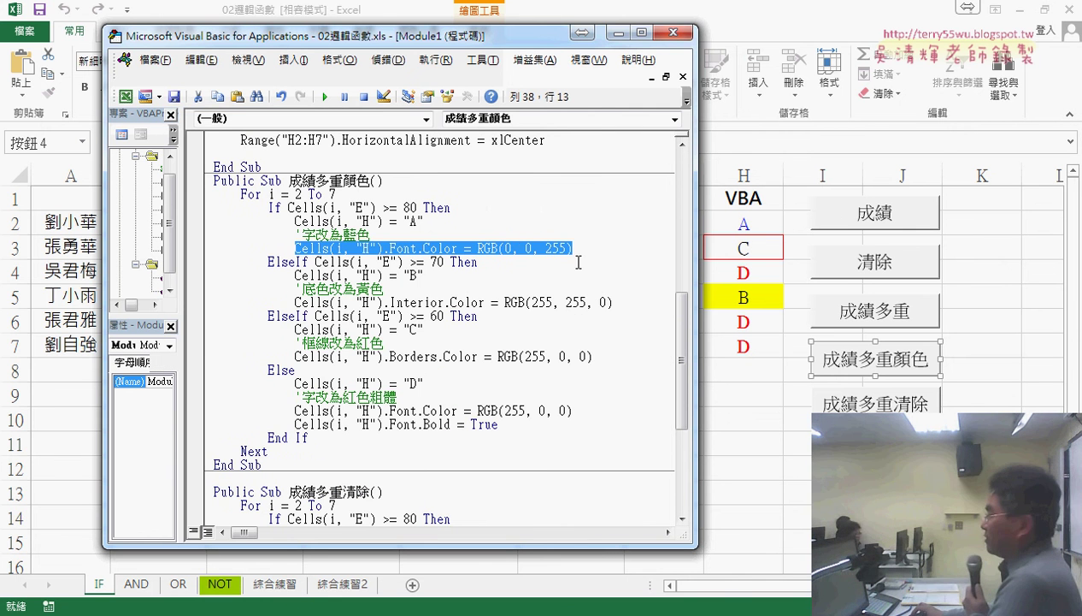
{"action": "left_click", "coordinate": [575, 249]}
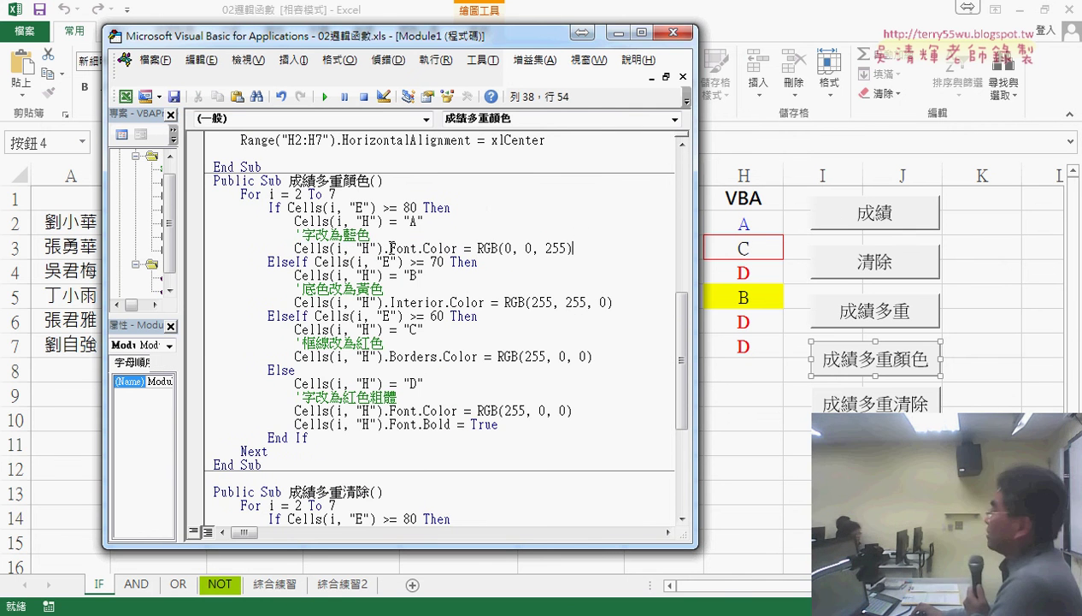
{"action": "left_click_drag", "start_coordinate": [391, 248], "coordinate": [416, 246]}
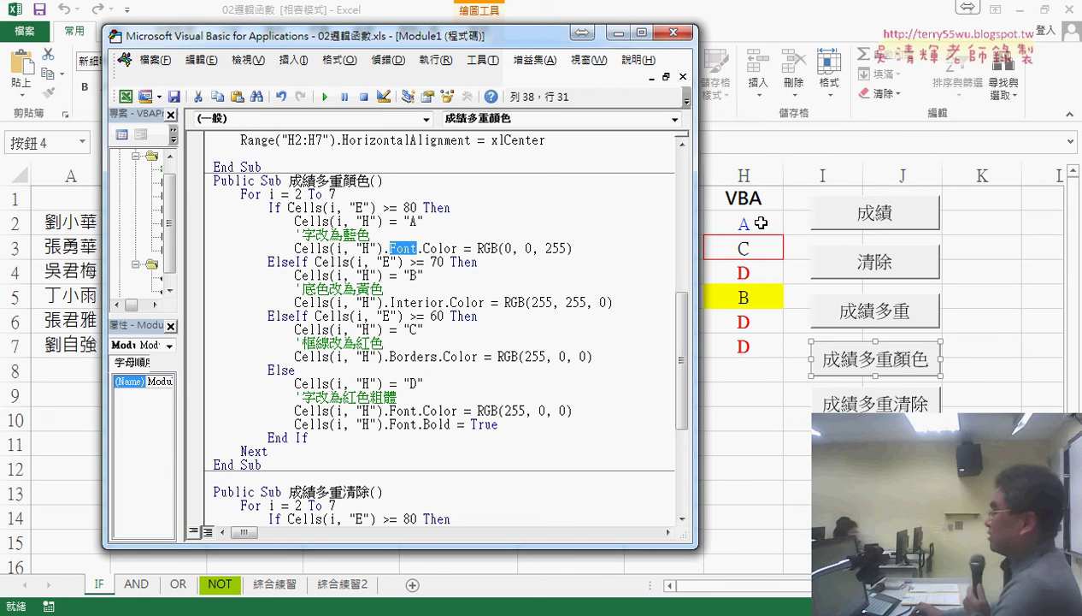
Retype the grade-A line as Cells.Font.Color = RGB(0, 0, 255) using IntelliSense completions
{"action": "left_click_drag", "start_coordinate": [330, 248], "coordinate": [588, 253]}
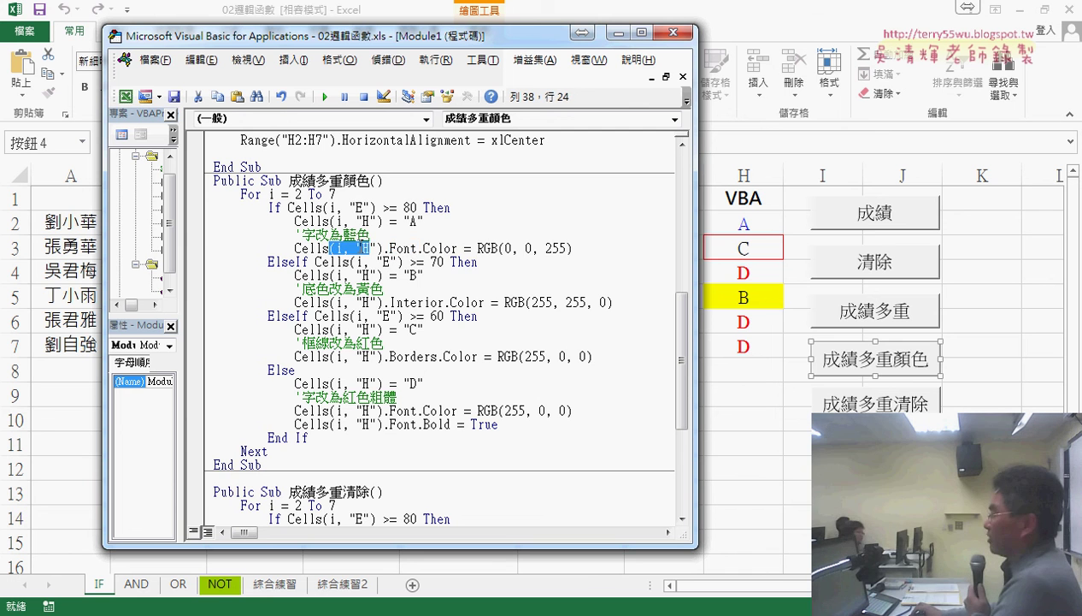
{"action": "type", "text": "."}
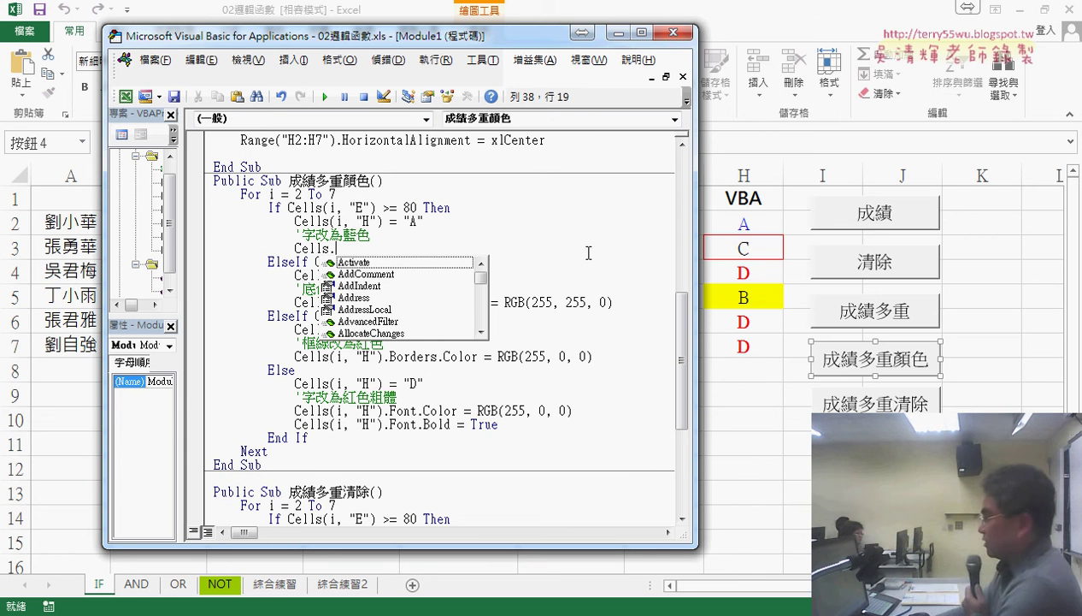
{"action": "type", "text": "fo"}
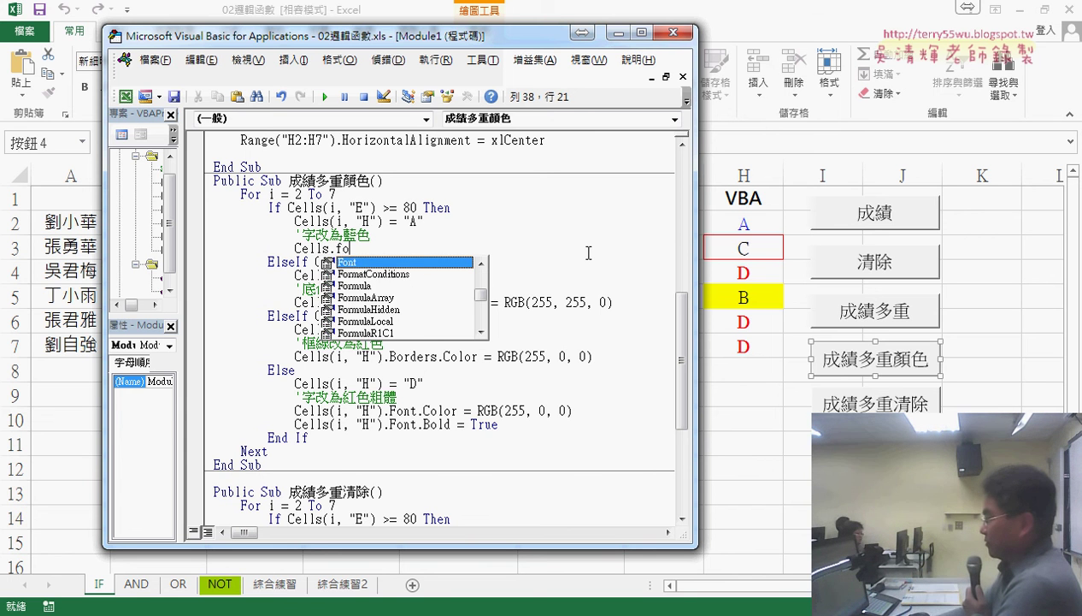
{"action": "key", "text": "Tab"}
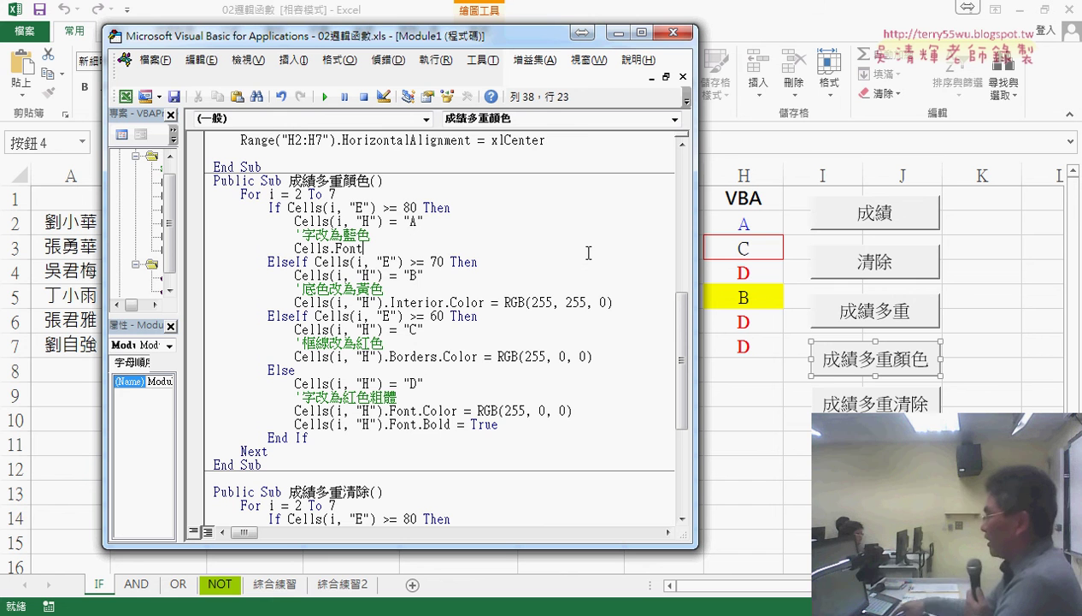
{"action": "type", "text": "."}
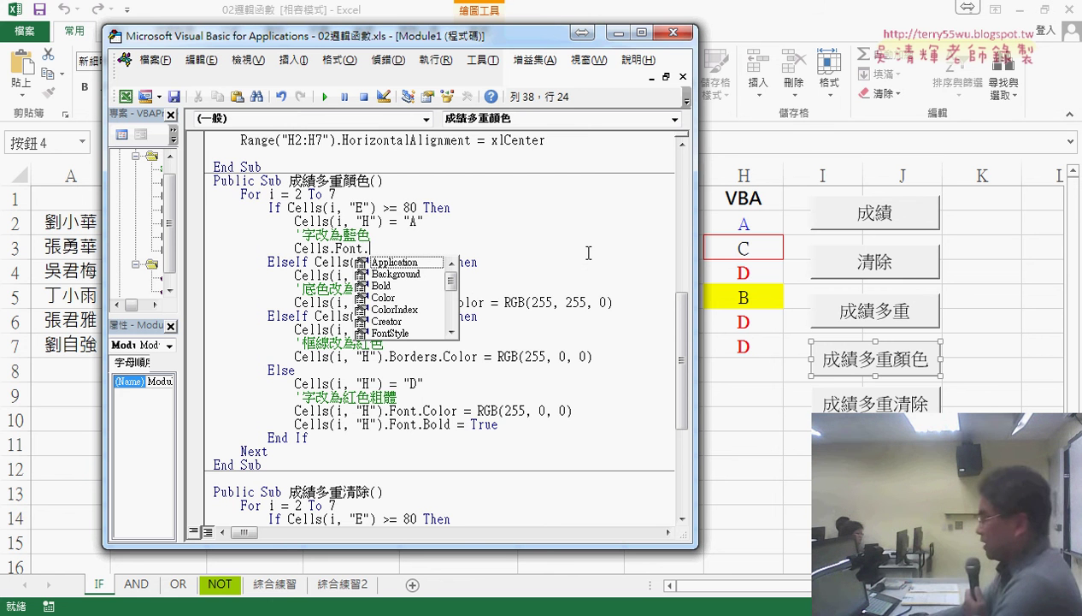
{"action": "type", "text": "c"}
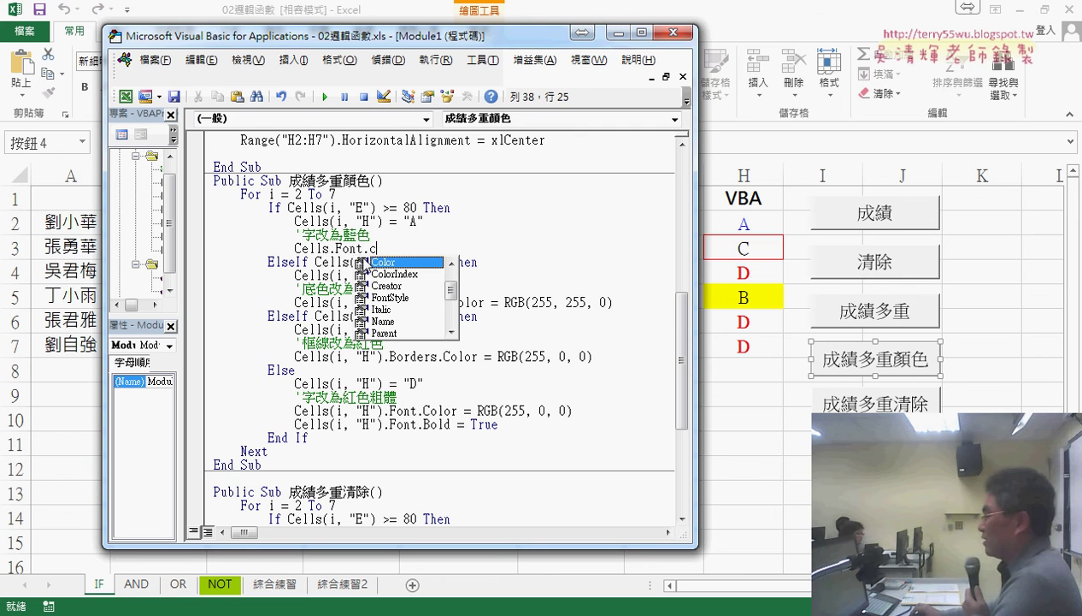
{"action": "double_click", "coordinate": [365, 262]}
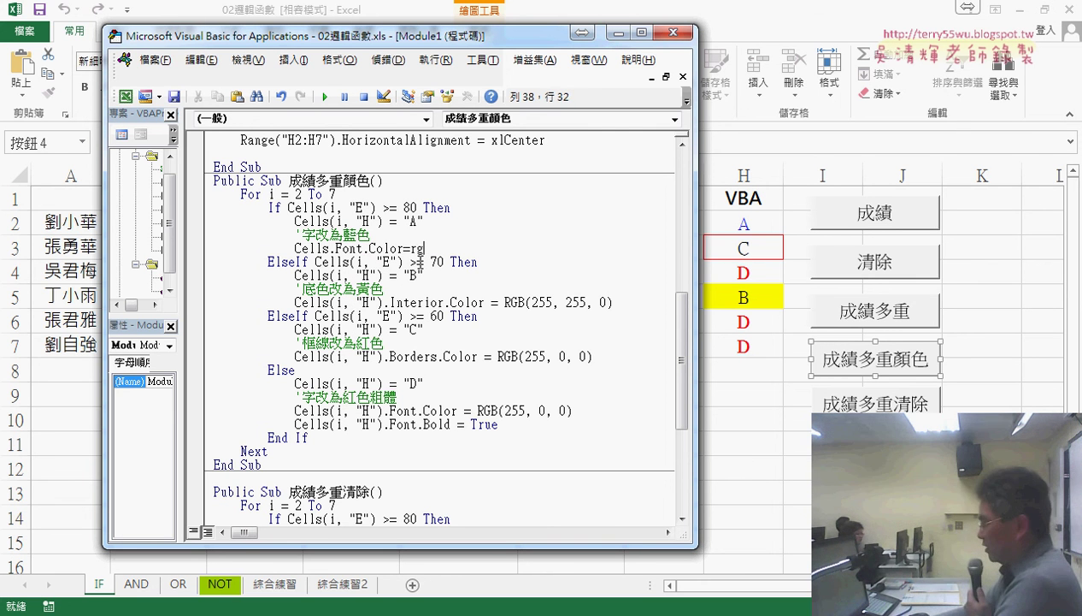
{"action": "type", "text": "("}
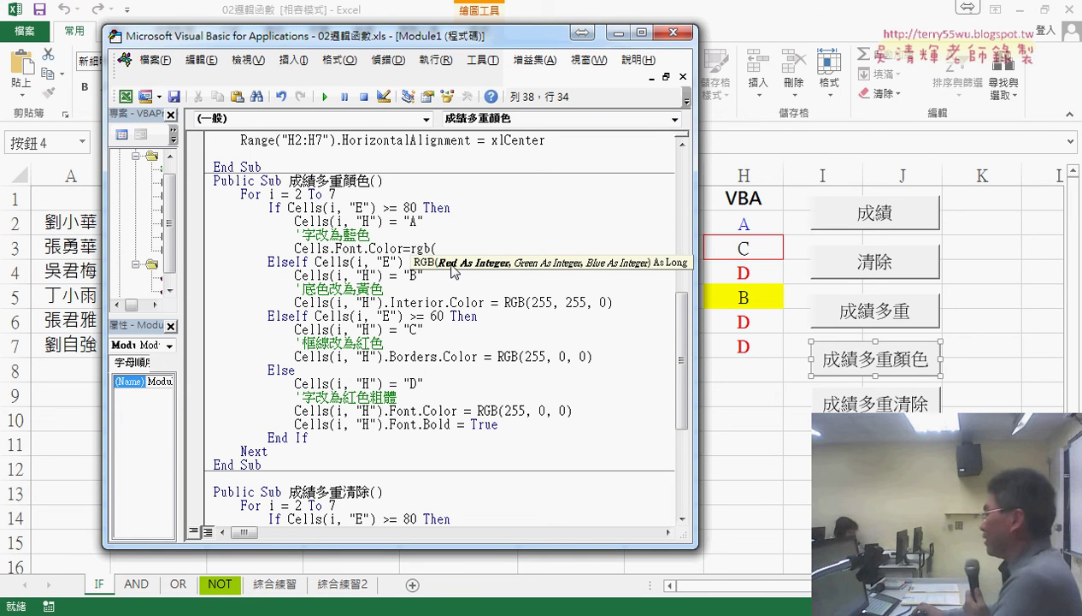
{"action": "type", "text": "0"}
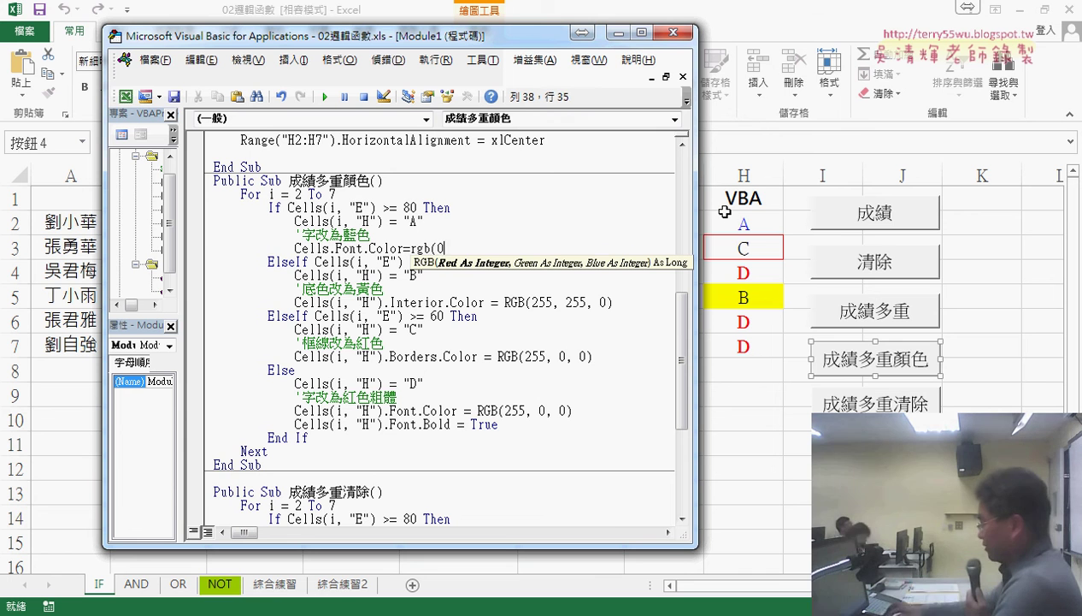
{"action": "type", "text": ",0,"}
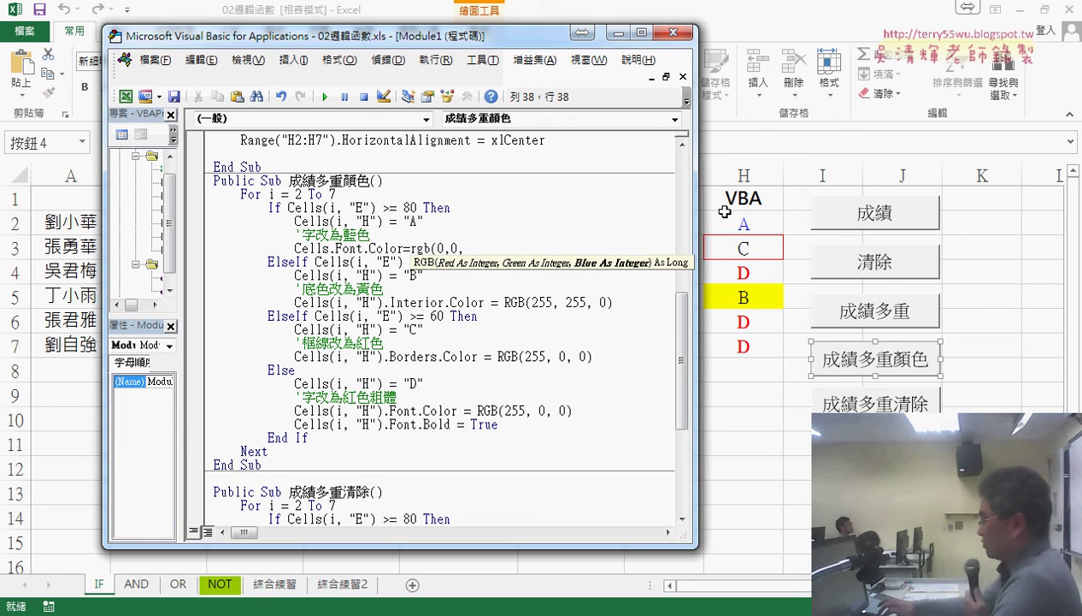
{"action": "type", "text": "255)"}
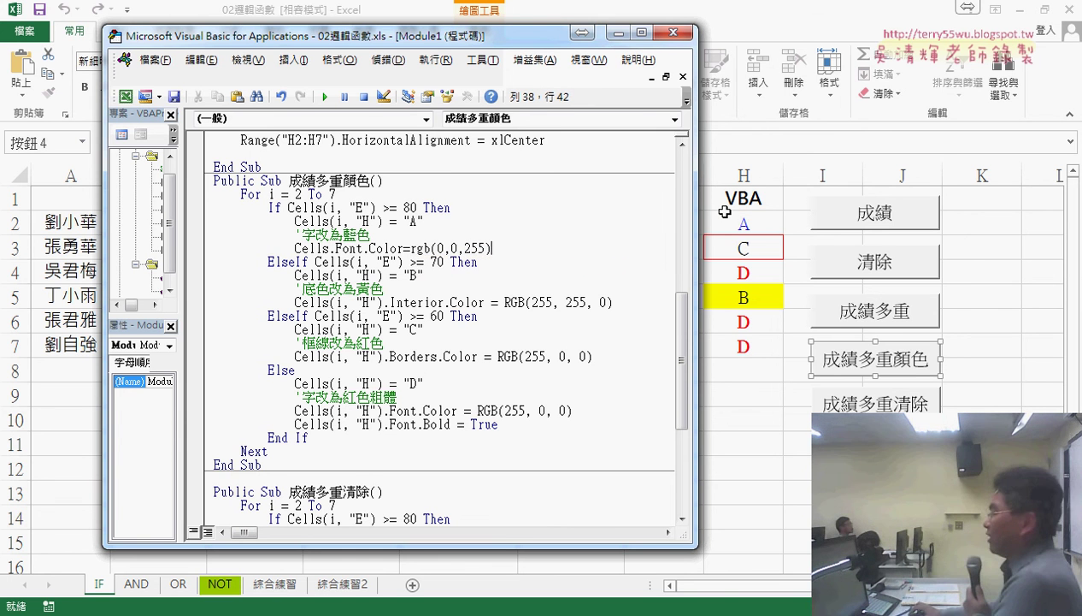
{"action": "left_click", "coordinate": [483, 329]}
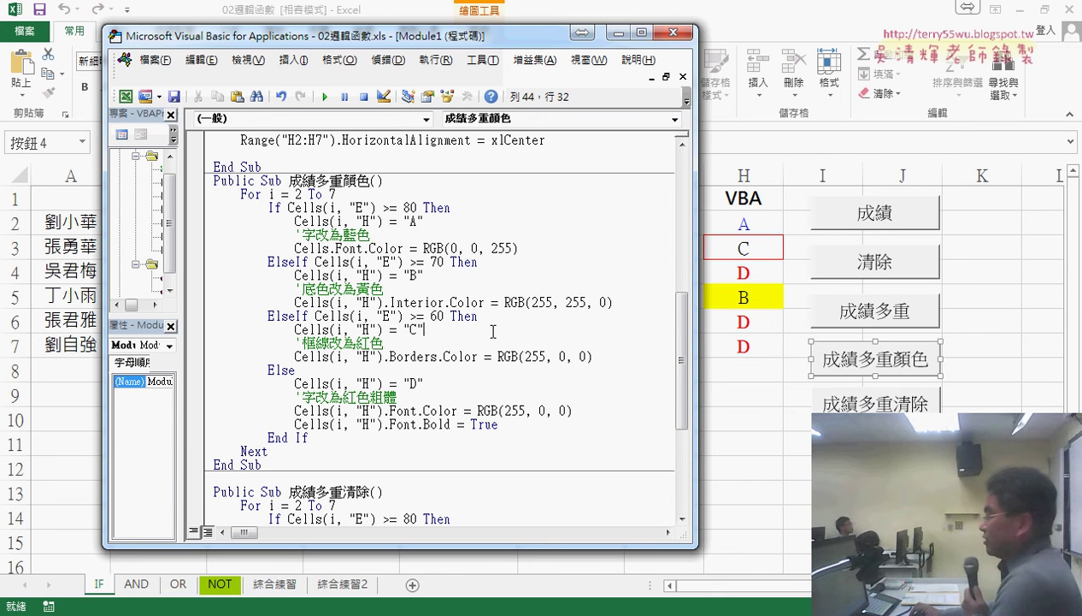
Restore the grade-A line to Cells(i, "H").Font.Color = RGB(0, 0, 255)
{"action": "mouse_move", "coordinate": [330, 220]}
{"action": "left_mouse_down"}
{"action": "mouse_move", "coordinate": [369, 220]}
{"action": "mouse_move", "coordinate": [332, 248]}
{"action": "mouse_move", "coordinate": [369, 248]}
{"action": "mouse_move", "coordinate": [330, 249]}
{"action": "left_mouse_up"}
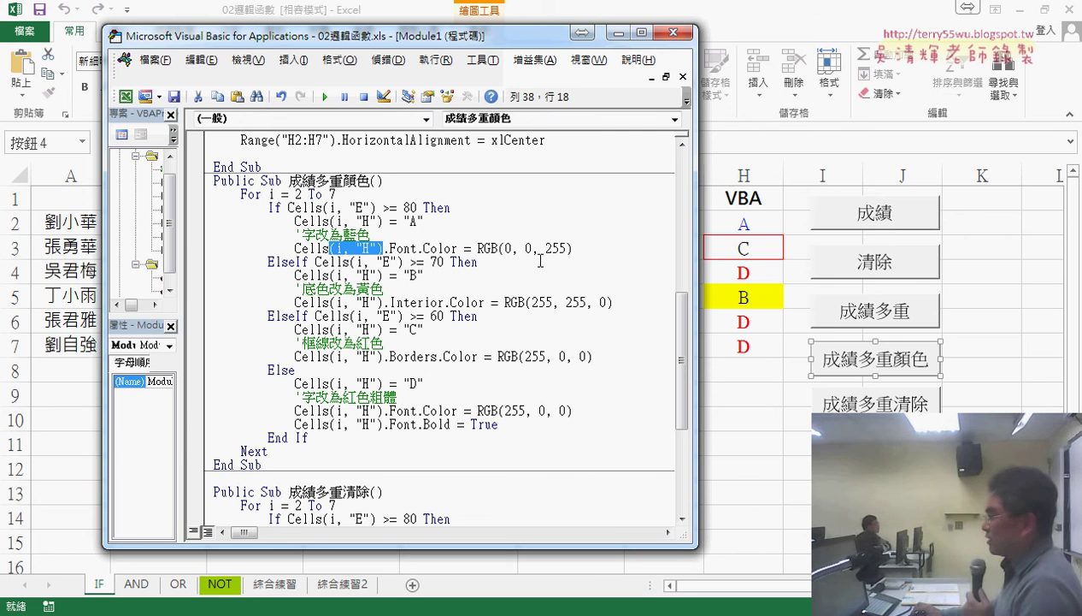
{"action": "mouse_move", "coordinate": [572, 248]}
{"action": "left_mouse_down"}
{"action": "mouse_move", "coordinate": [335, 248]}
{"action": "mouse_move", "coordinate": [385, 248]}
{"action": "left_mouse_up"}
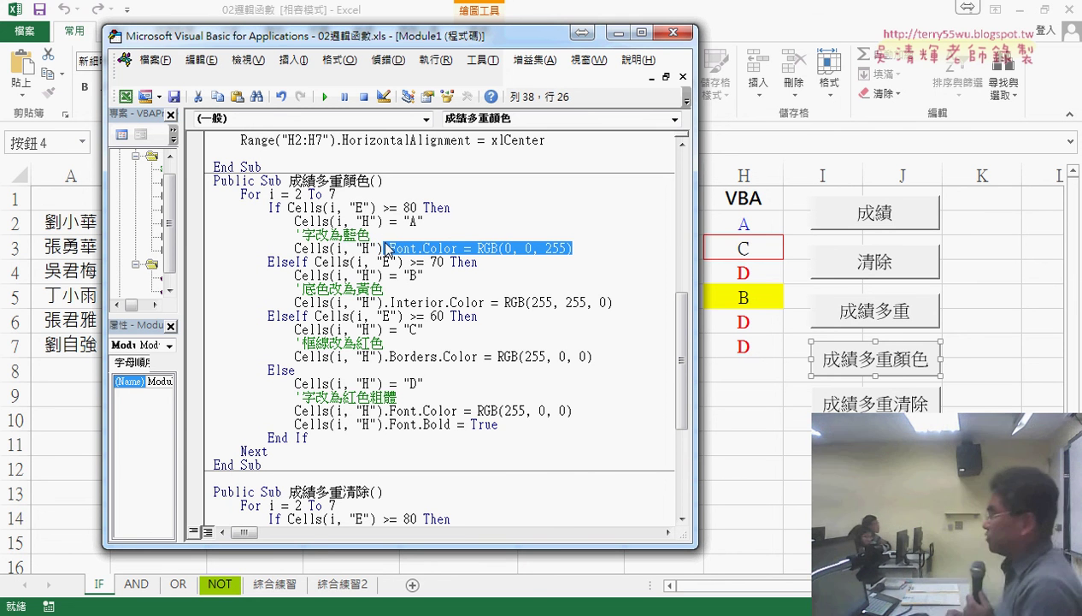
{"action": "type", "text": "."}
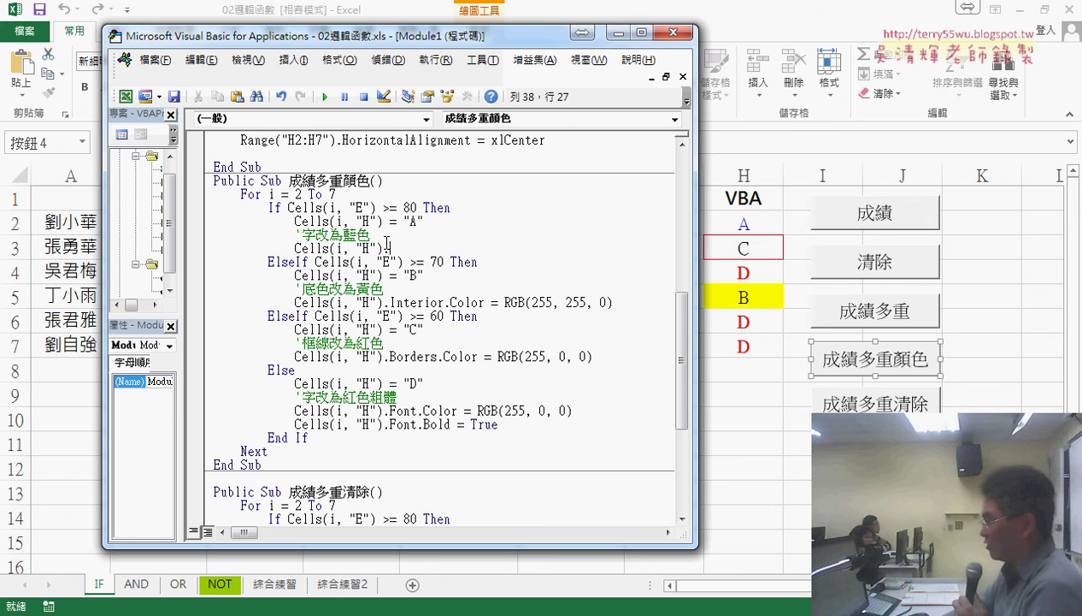
{"action": "key", "text": "ctrl+z"}
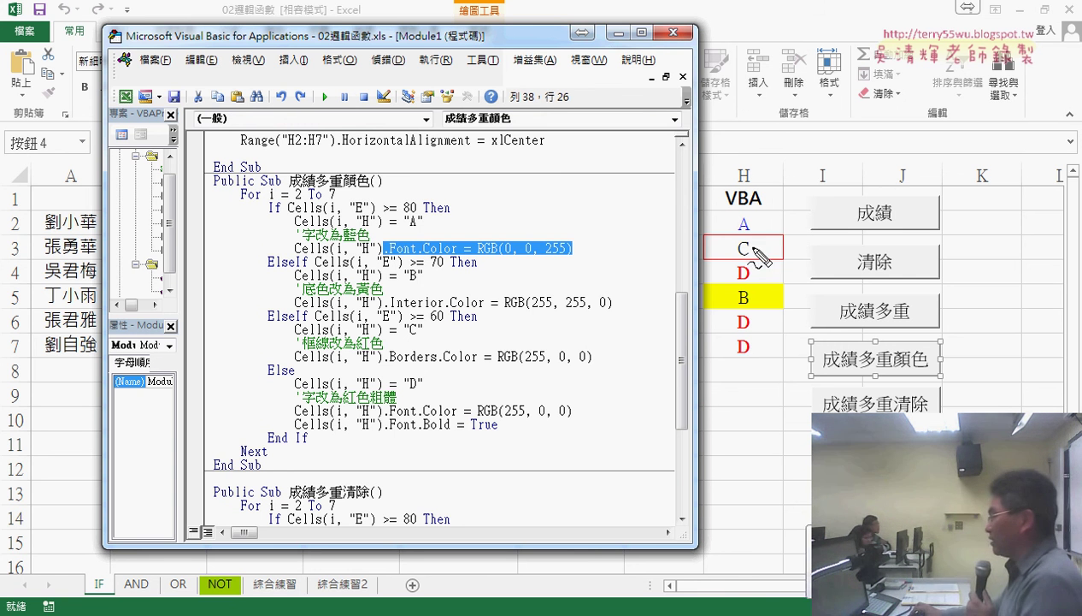
{"action": "left_click_drag", "start_coordinate": [755, 219], "coordinate": [745, 212]}
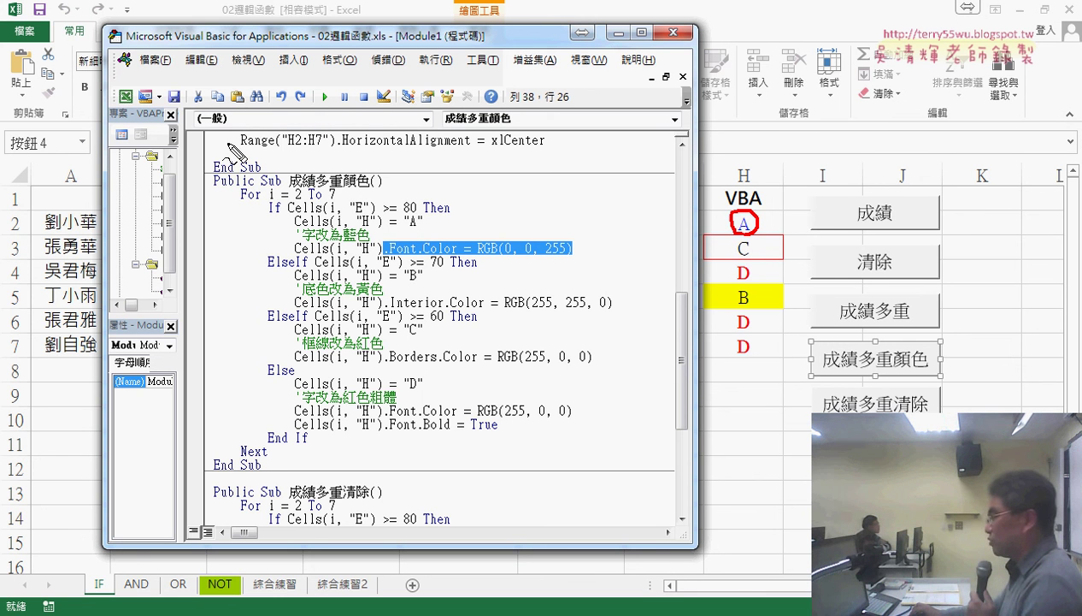
{"action": "mouse_move", "coordinate": [226, 144]}
{"action": "left_mouse_down"}
{"action": "mouse_move", "coordinate": [346, 154]}
{"action": "mouse_move", "coordinate": [365, 189]}
{"action": "left_mouse_up"}
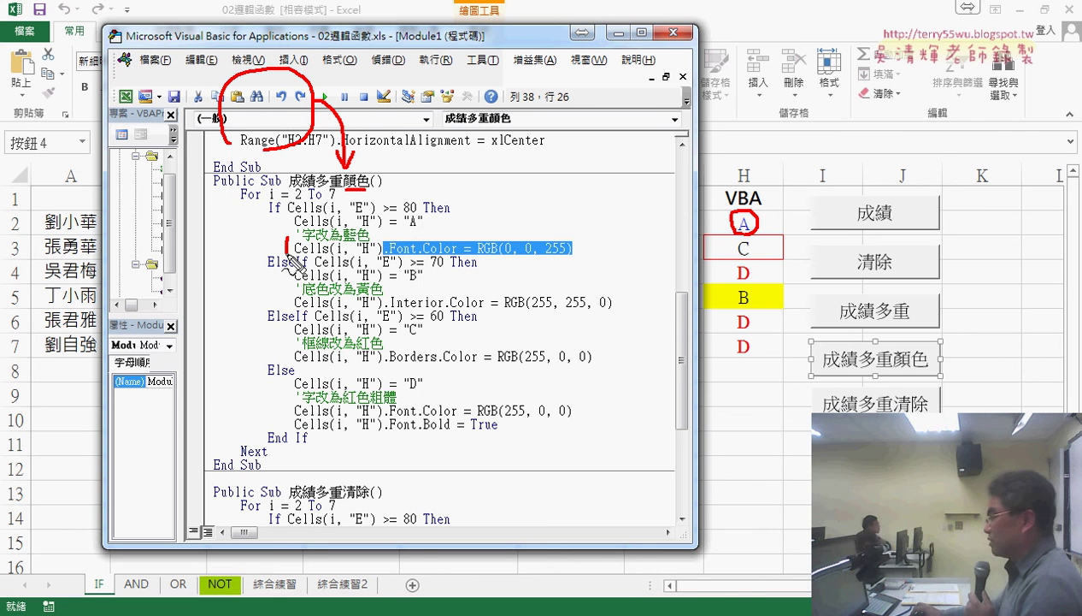
{"action": "mouse_move", "coordinate": [288, 253]}
{"action": "left_mouse_down"}
{"action": "mouse_move", "coordinate": [442, 236]}
{"action": "mouse_move", "coordinate": [287, 255]}
{"action": "left_mouse_up"}
{"action": "left_click_drag", "start_coordinate": [471, 233], "coordinate": [731, 224]}
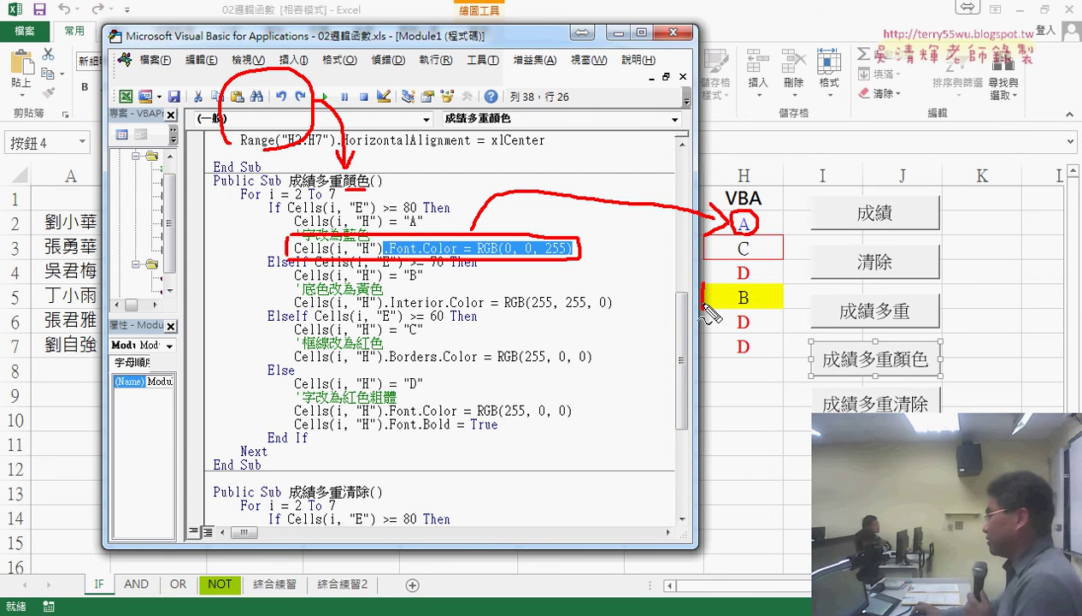
{"action": "mouse_move", "coordinate": [703, 313]}
{"action": "left_mouse_down"}
{"action": "mouse_move", "coordinate": [791, 295]}
{"action": "mouse_move", "coordinate": [710, 306]}
{"action": "left_mouse_up"}
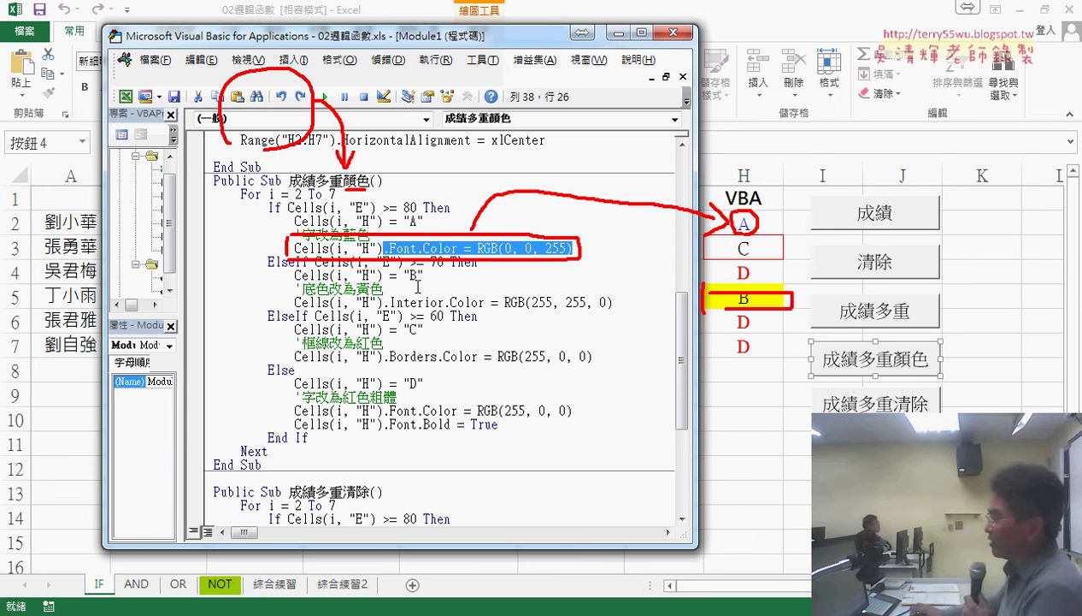
{"action": "key", "text": "Escape"}
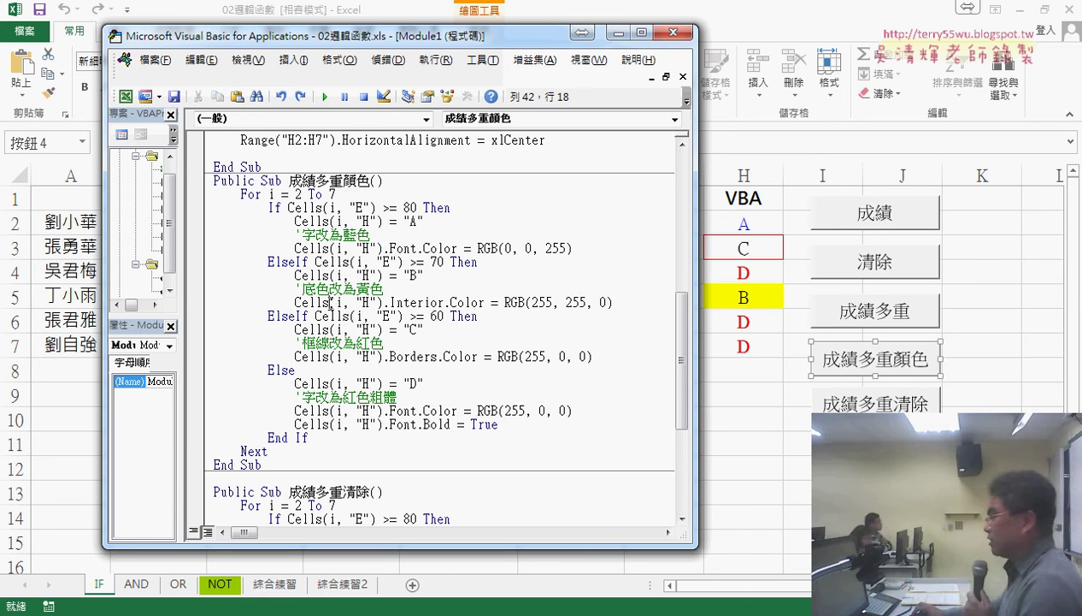
{"action": "left_click_drag", "start_coordinate": [330, 302], "coordinate": [625, 305]}
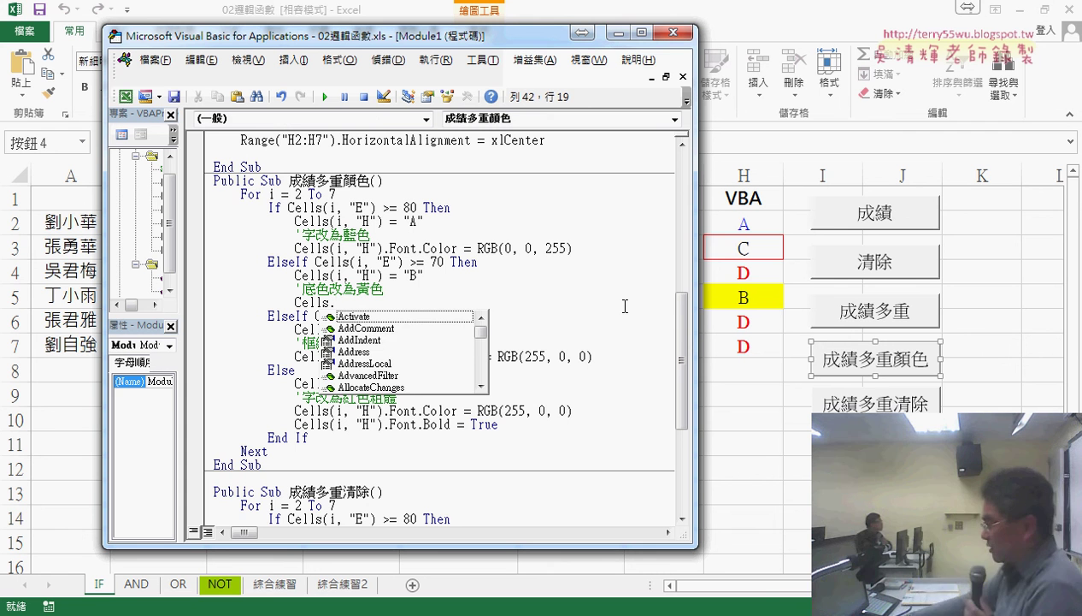
{"action": "type", "text": "in"}
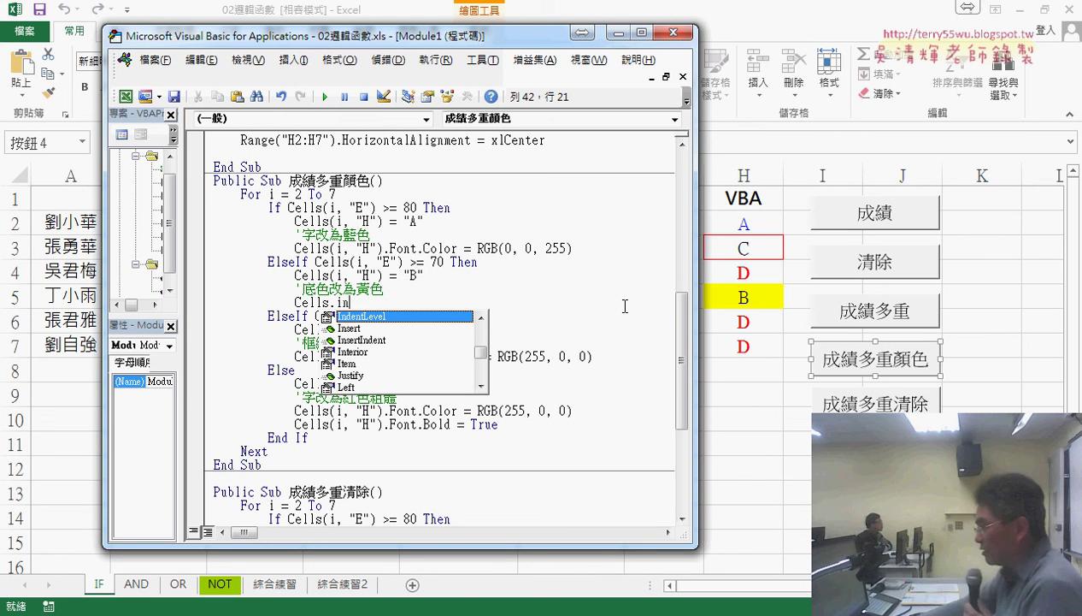
{"action": "type", "text": "t"}
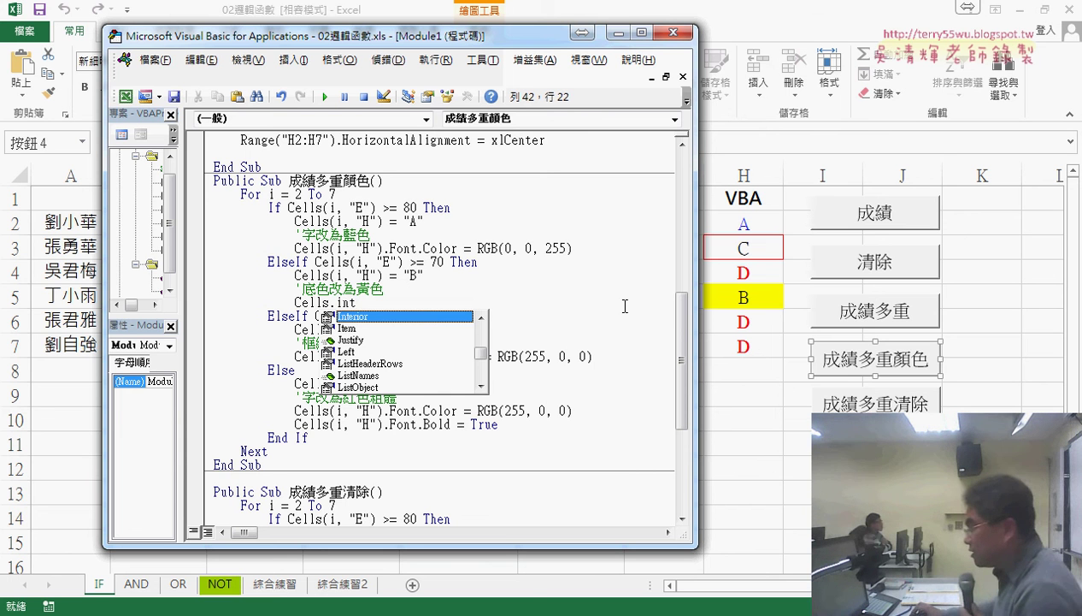
{"action": "double_click", "coordinate": [366, 318]}
{"action": "type", "text": "."}
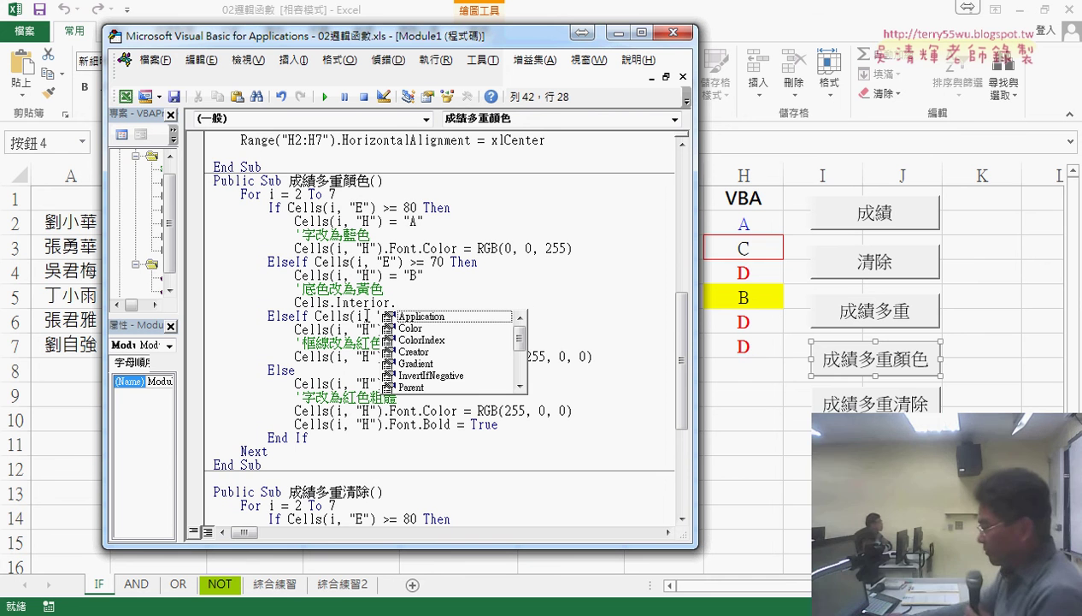
{"action": "double_click", "coordinate": [425, 330]}
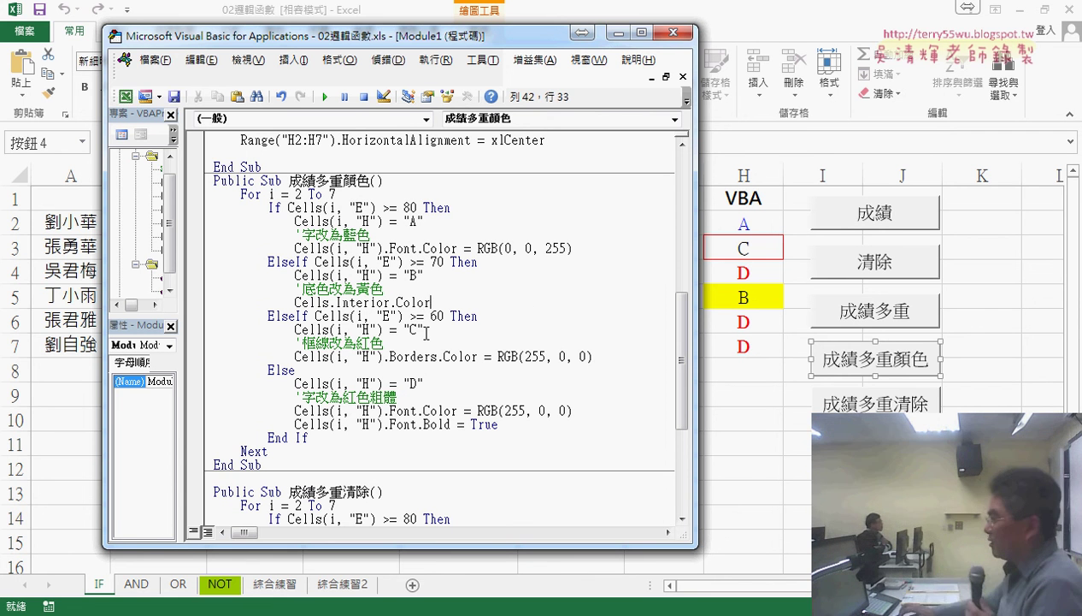
{"action": "type", "text": "="}
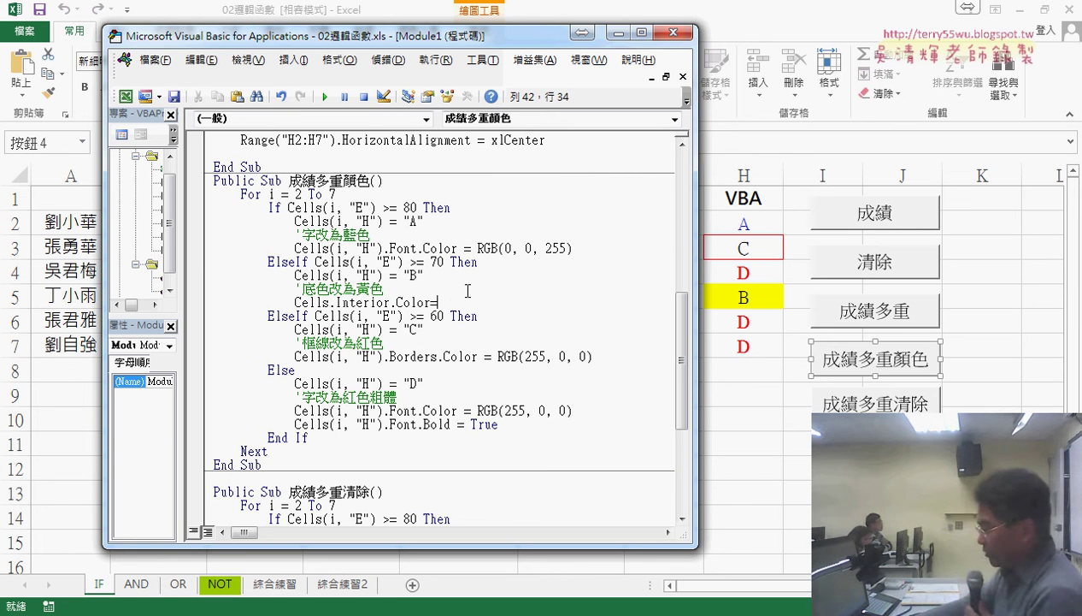
{"action": "type", "text": "rgb("}
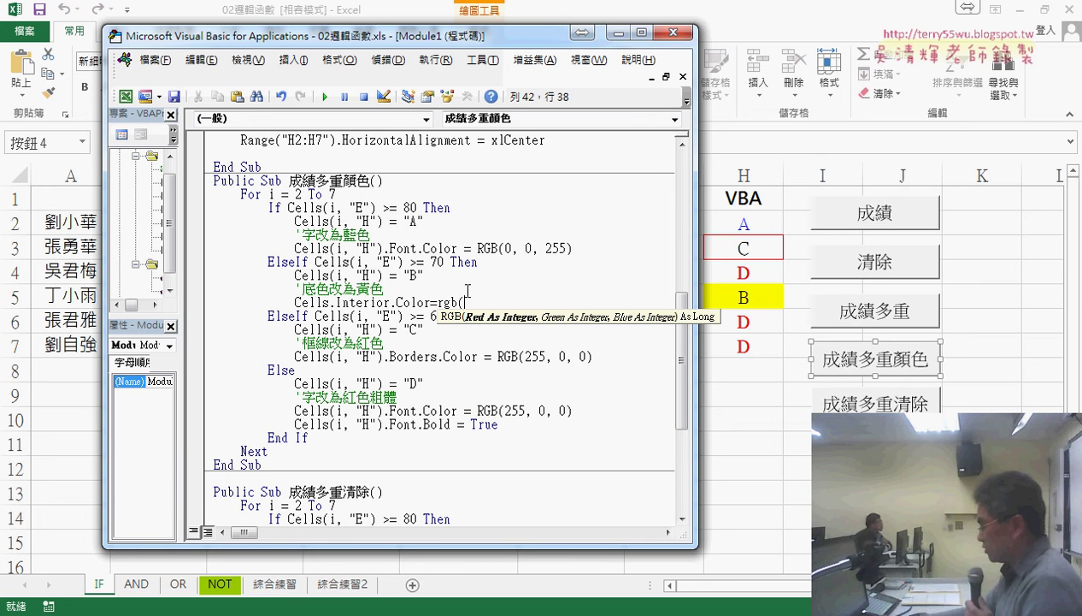
{"action": "type", "text": "255,2"}
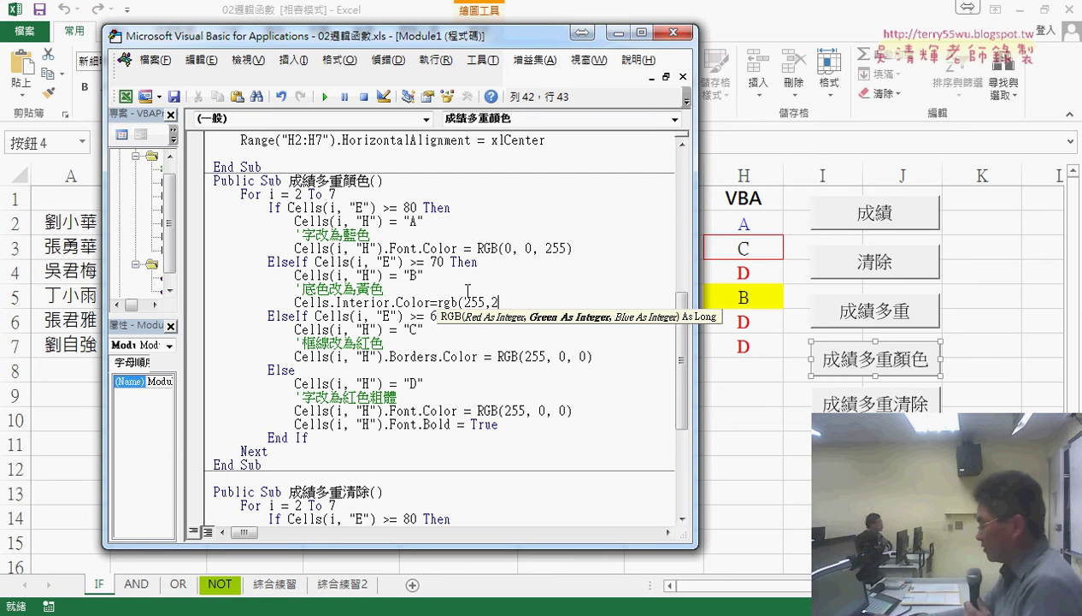
{"action": "type", "text": "55,"}
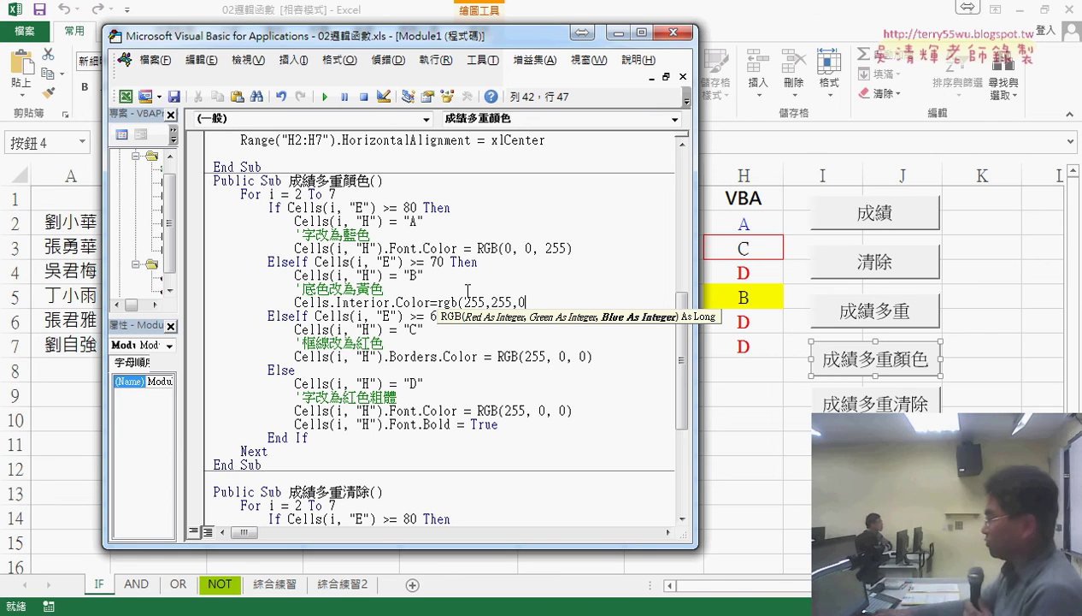
{"action": "type", "text": "0)"}
{"action": "key", "text": "Down"}
{"action": "key", "text": "Down"}
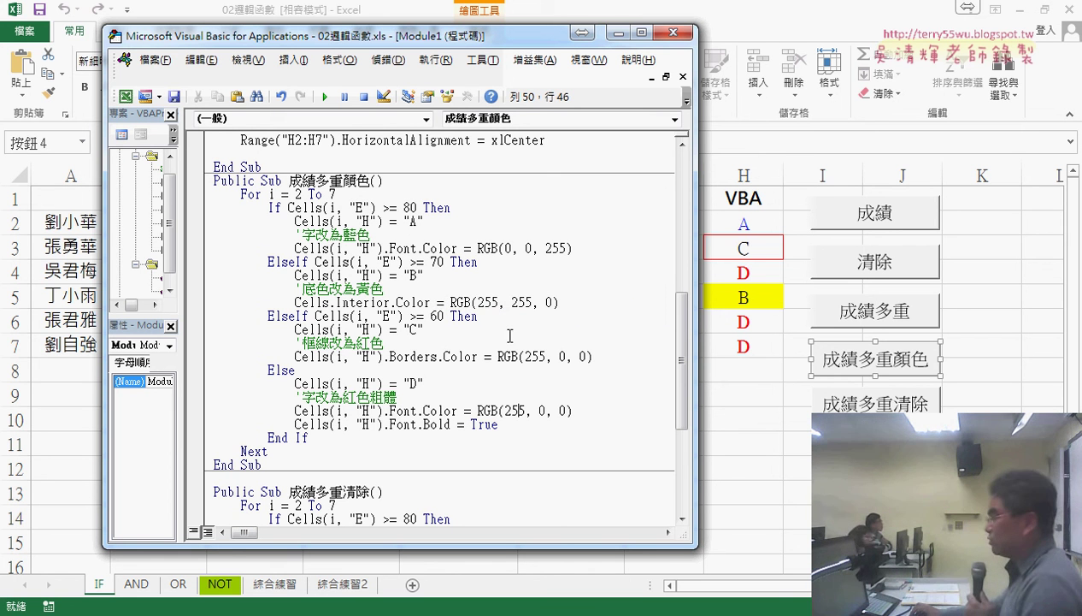
{"action": "key", "text": "Down"}
{"action": "key", "text": "Down"}
{"action": "key", "text": "Down"}
{"action": "left_click_drag", "start_coordinate": [330, 275], "coordinate": [381, 274]}
{"action": "key", "text": "ctrl+c"}
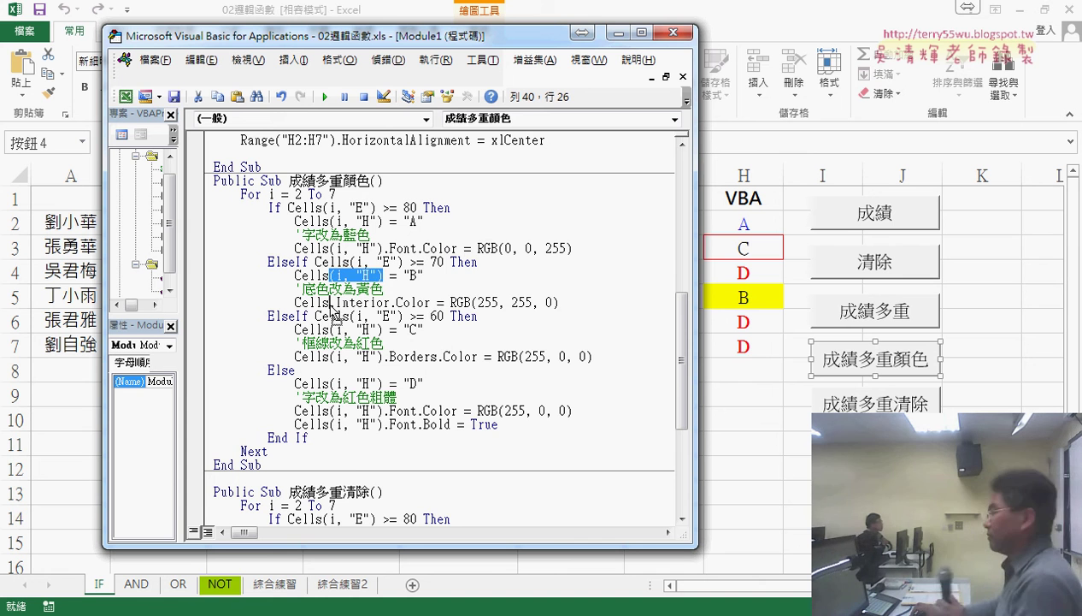
{"action": "left_click", "coordinate": [329, 302]}
{"action": "key", "text": "ctrl+v"}
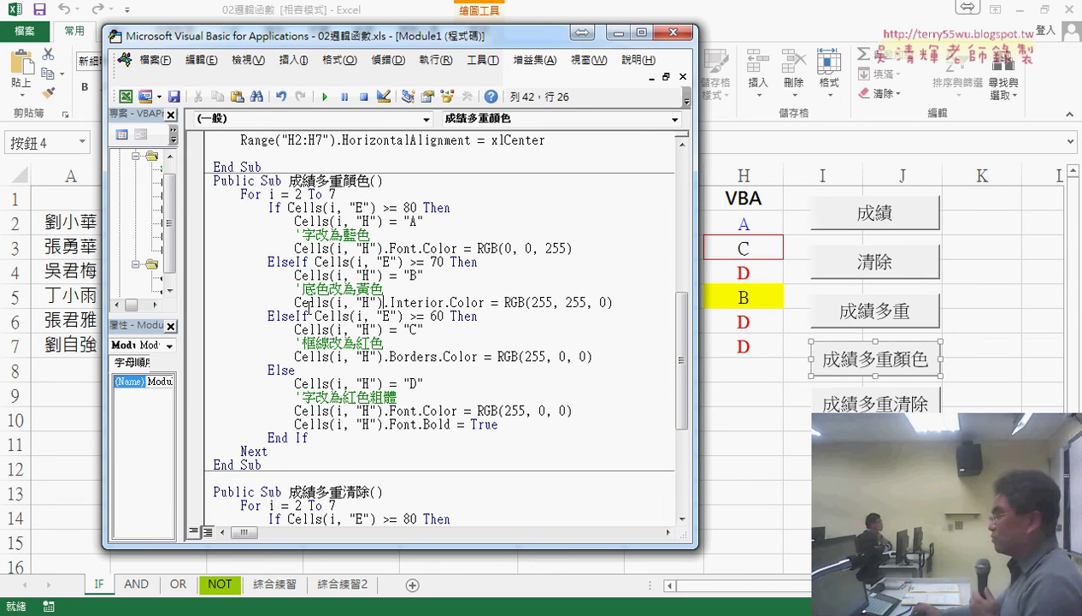
{"action": "left_click_drag", "start_coordinate": [294, 302], "coordinate": [612, 299]}
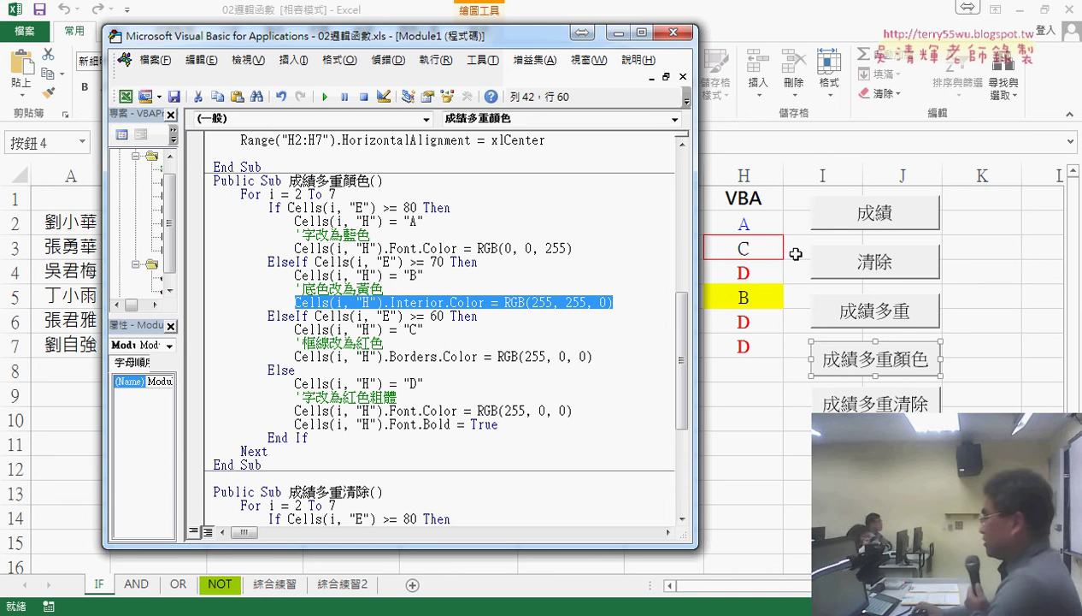
{"action": "mouse_move", "coordinate": [762, 268]}
{"action": "left_mouse_down"}
{"action": "mouse_move", "coordinate": [691, 253]}
{"action": "mouse_move", "coordinate": [760, 271]}
{"action": "left_mouse_up"}
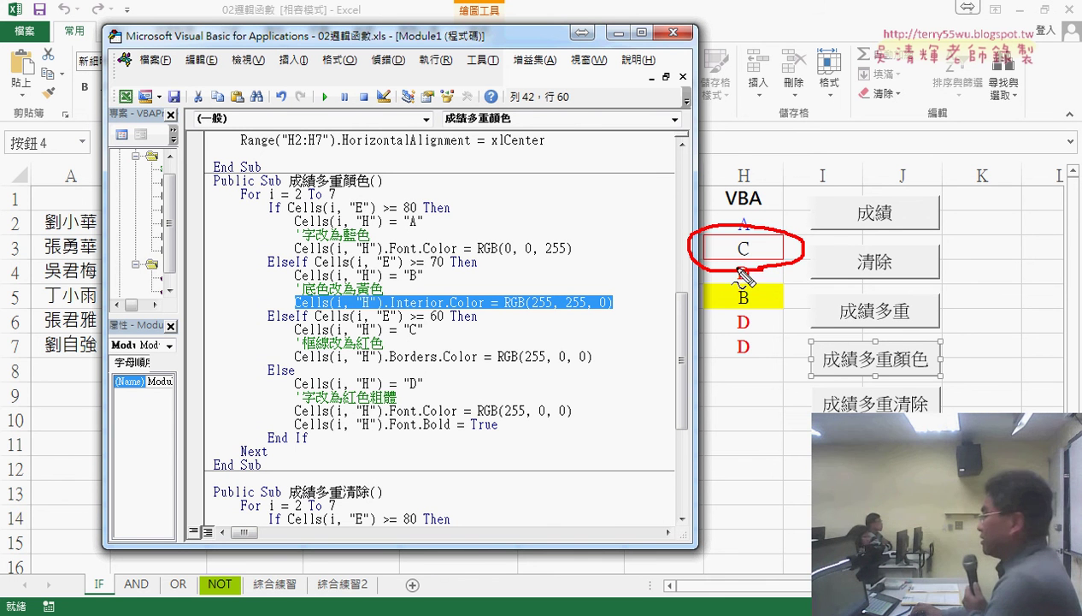
{"action": "left_click_drag", "start_coordinate": [586, 291], "coordinate": [696, 259]}
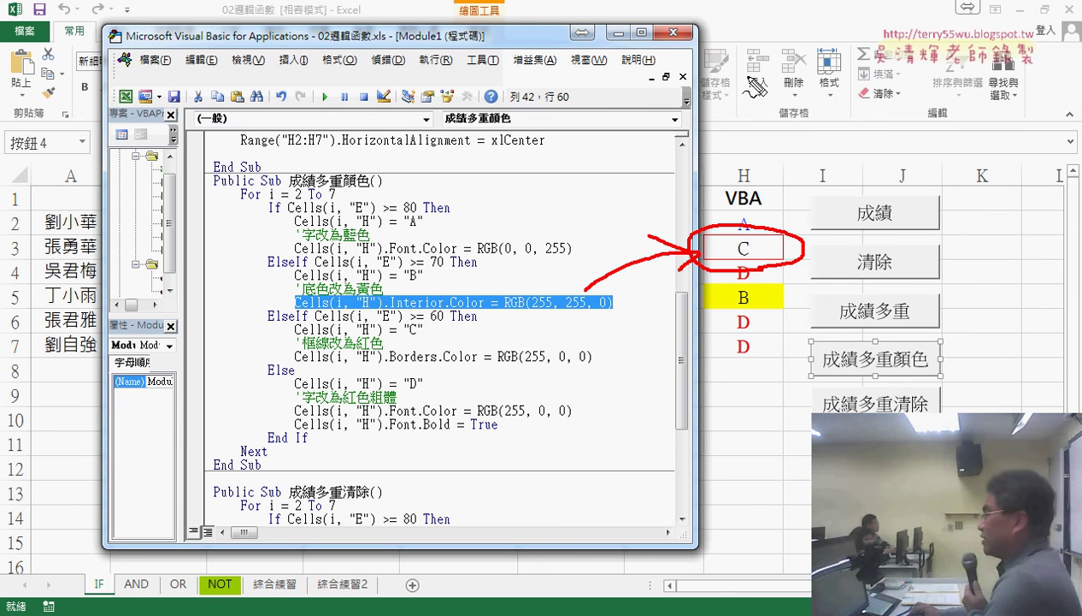
{"action": "mouse_move", "coordinate": [744, 119]}
{"action": "left_mouse_down"}
{"action": "mouse_move", "coordinate": [835, 96]}
{"action": "mouse_move", "coordinate": [782, 111]}
{"action": "left_mouse_up"}
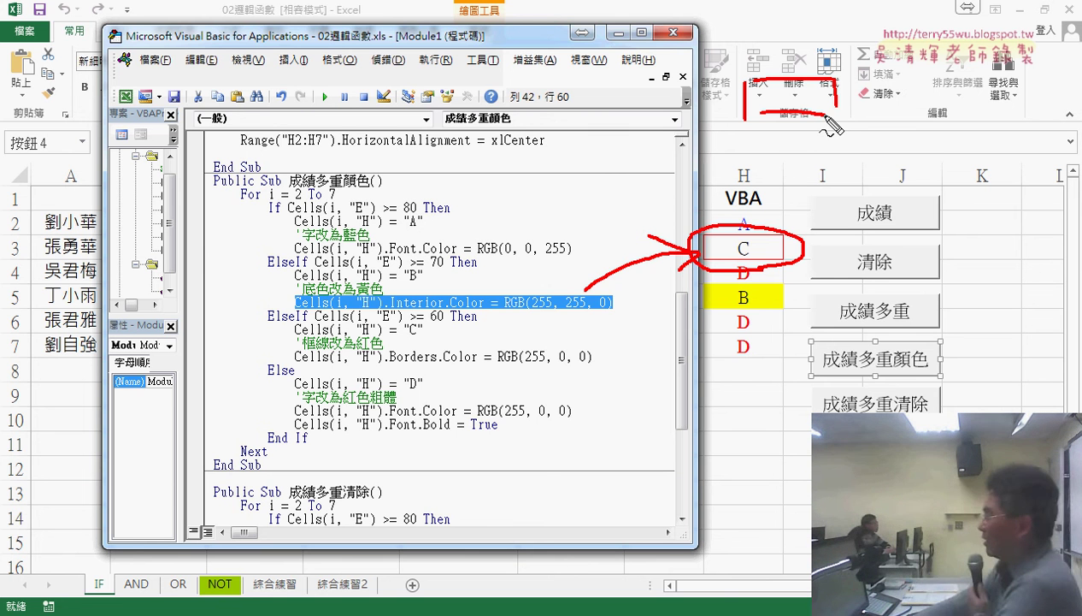
{"action": "key", "text": "Escape"}
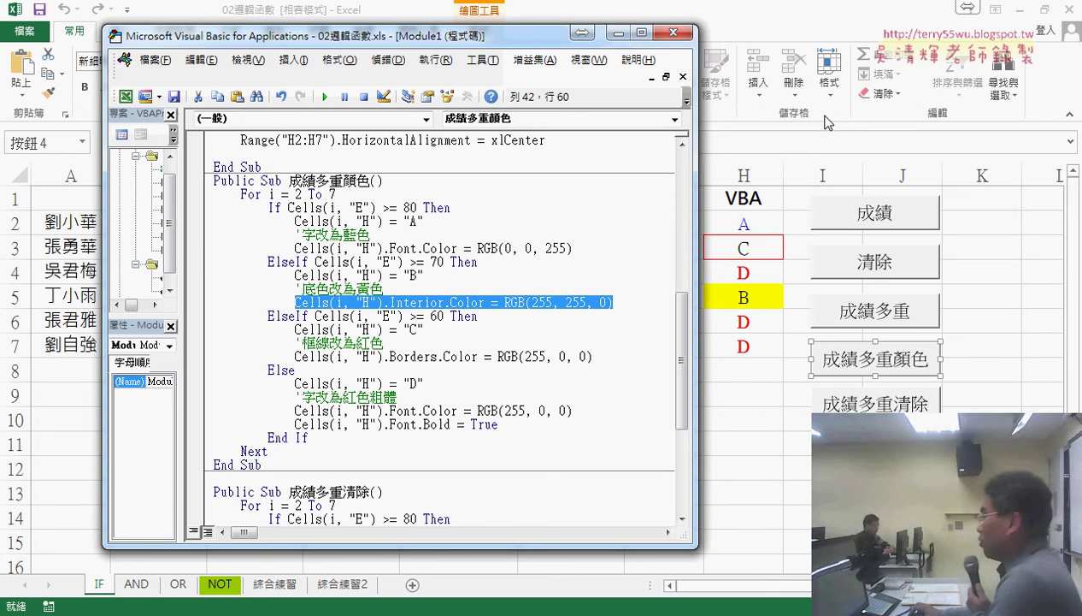
Retype the C-grade line's tail as .Borders.Color = RGB(255, 0, 0) via IntelliSense
{"action": "left_click_drag", "start_coordinate": [628, 357], "coordinate": [331, 356]}
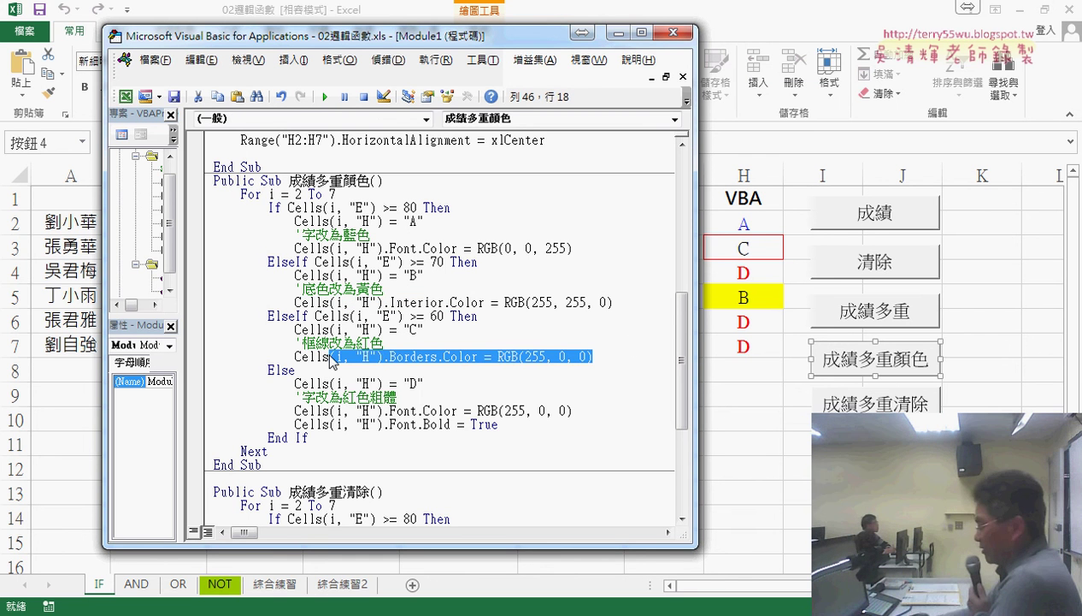
{"action": "type", "text": ".b"}
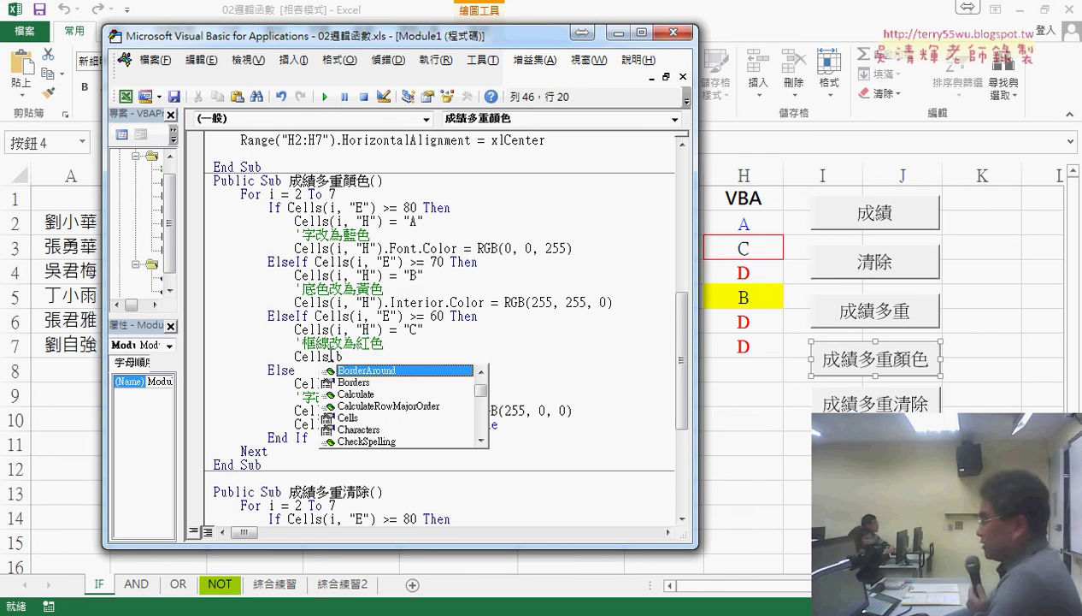
{"action": "key", "text": "Down"}
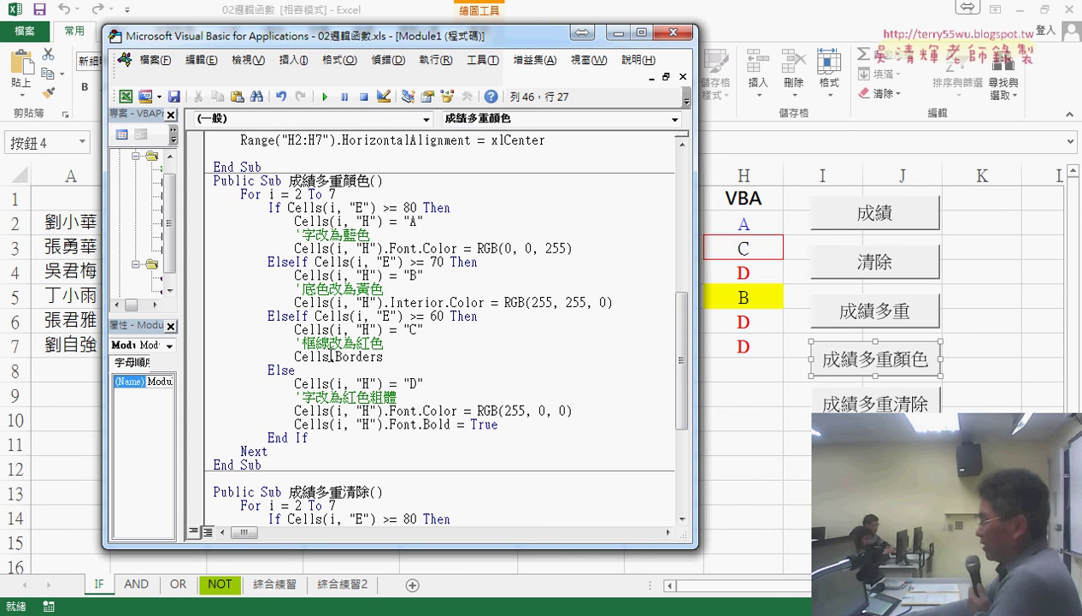
{"action": "type", "text": "."}
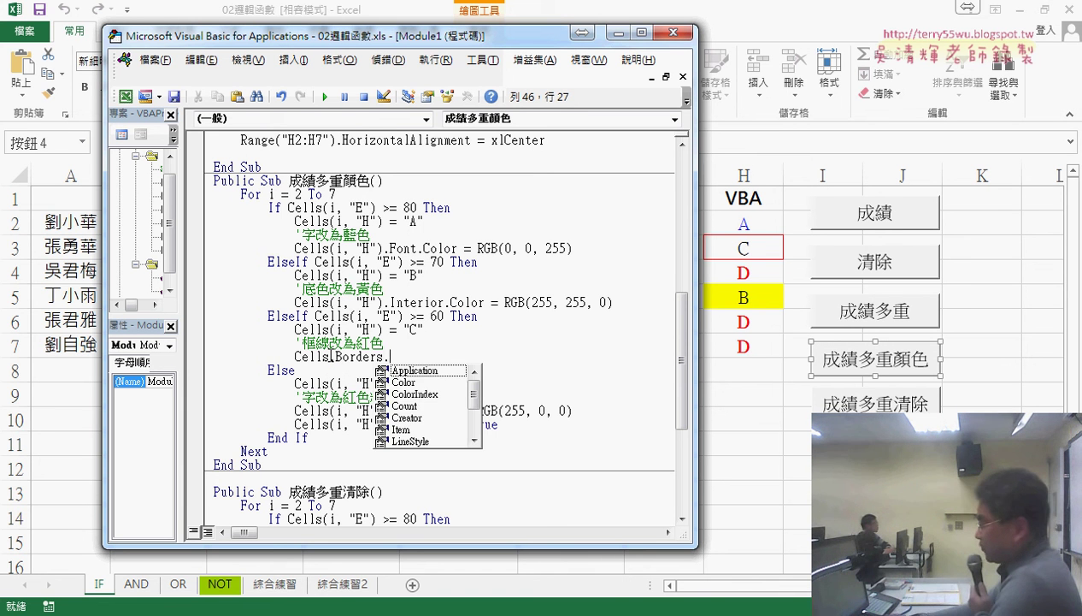
{"action": "key", "text": "Down"}
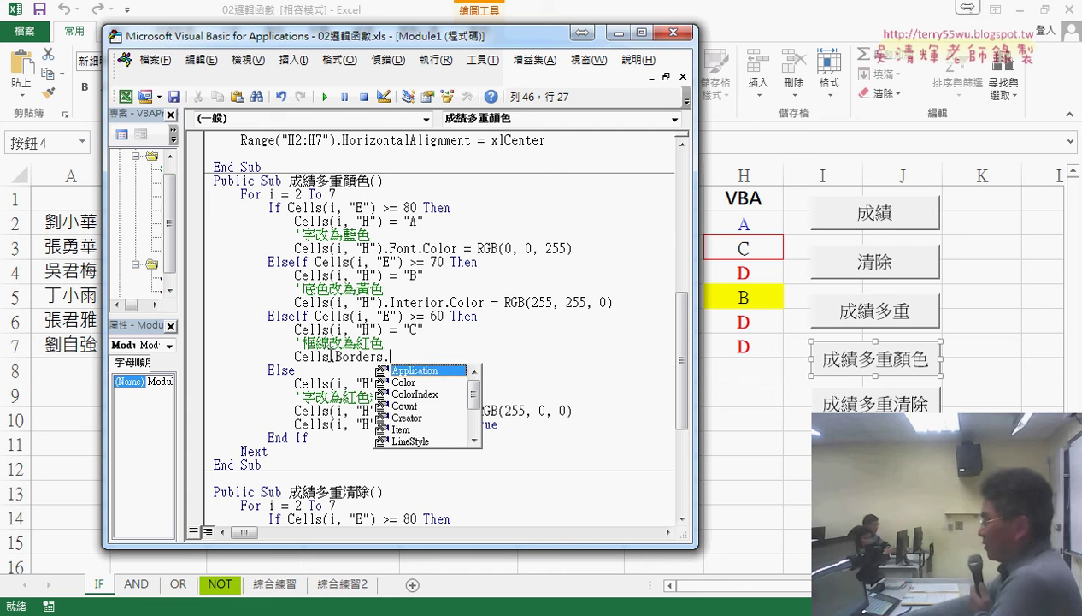
{"action": "type", "text": "c "}
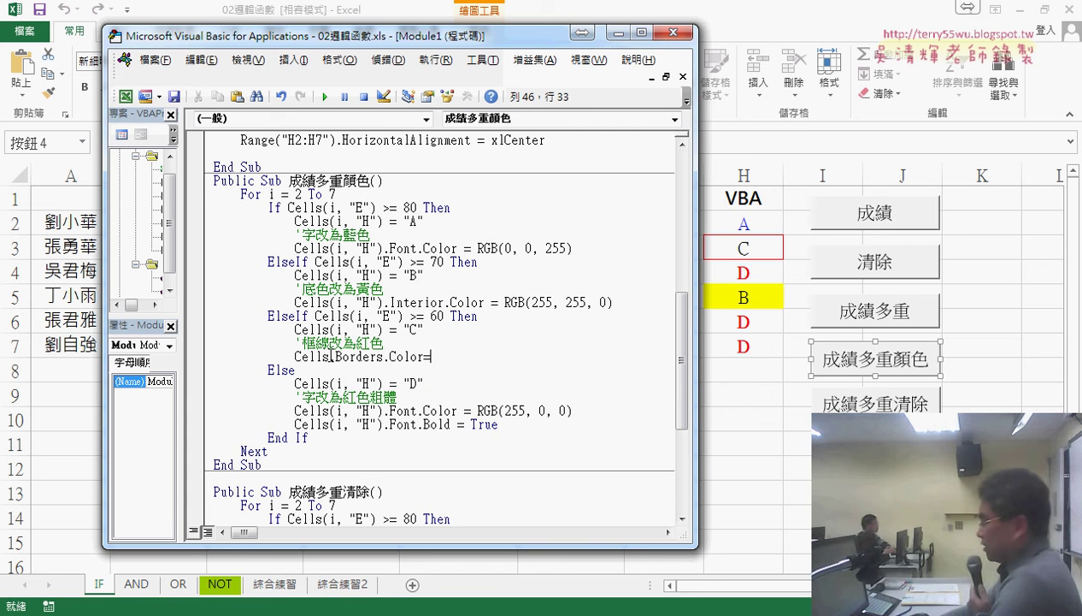
{"action": "type", "text": "g"}
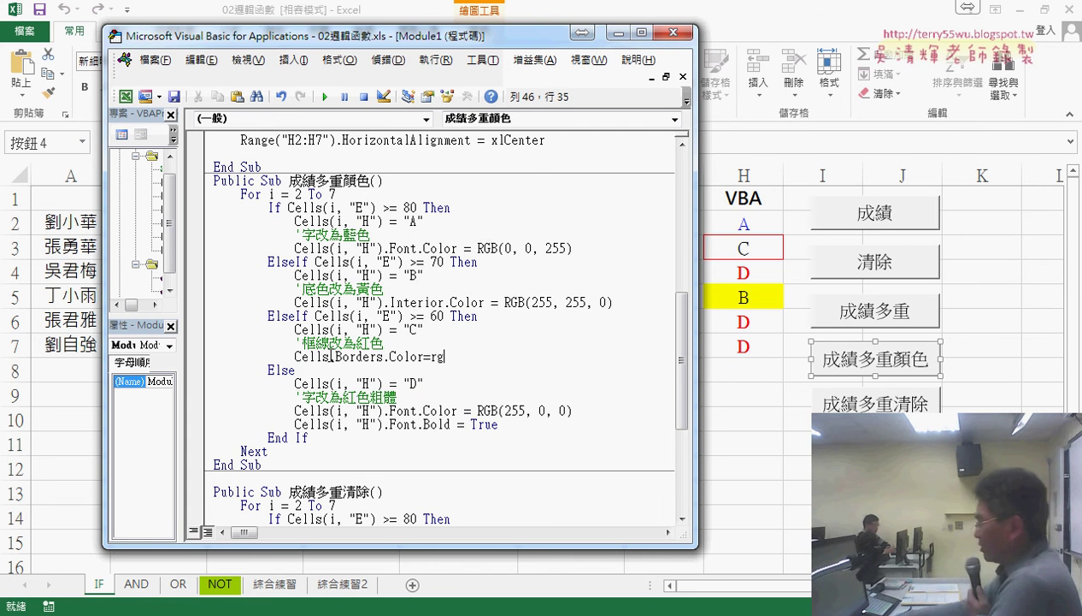
{"action": "type", "text": "b(25"}
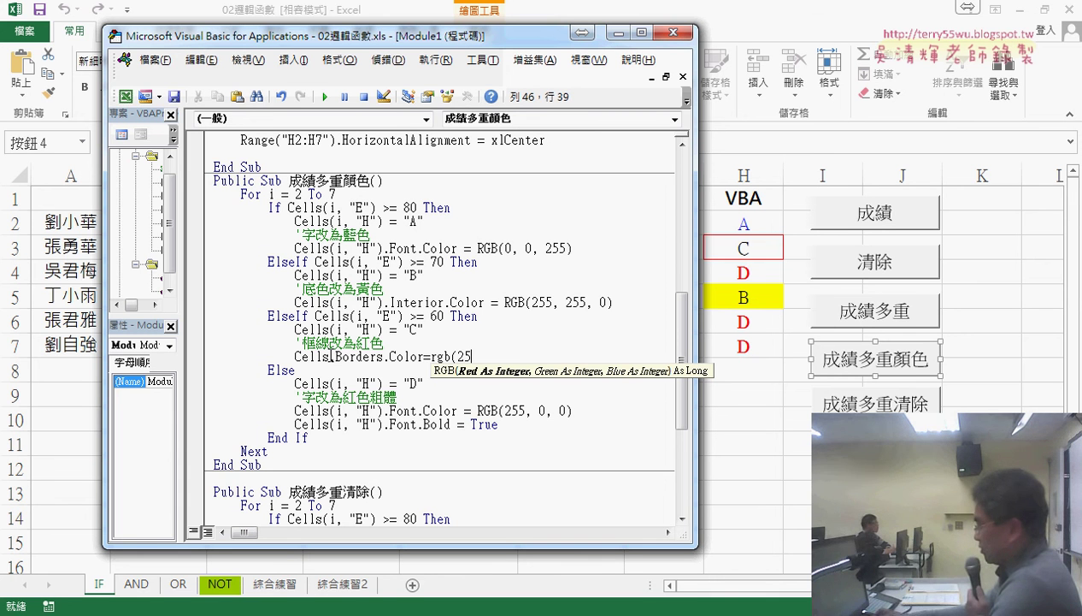
{"action": "type", "text": "5,0"}
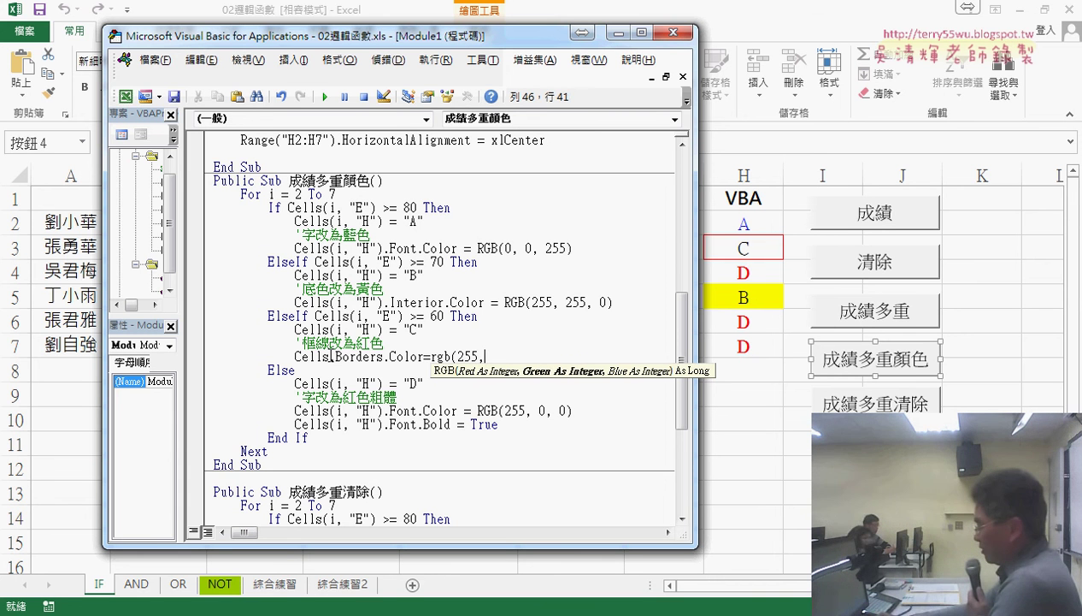
{"action": "type", "text": ",0"}
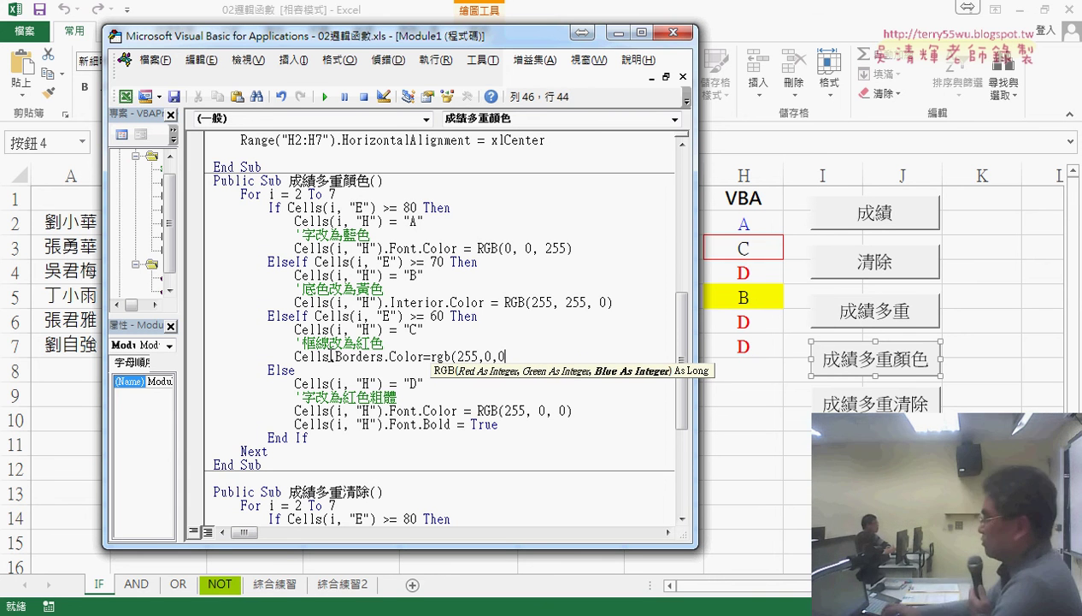
{"action": "type", "text": ")"}
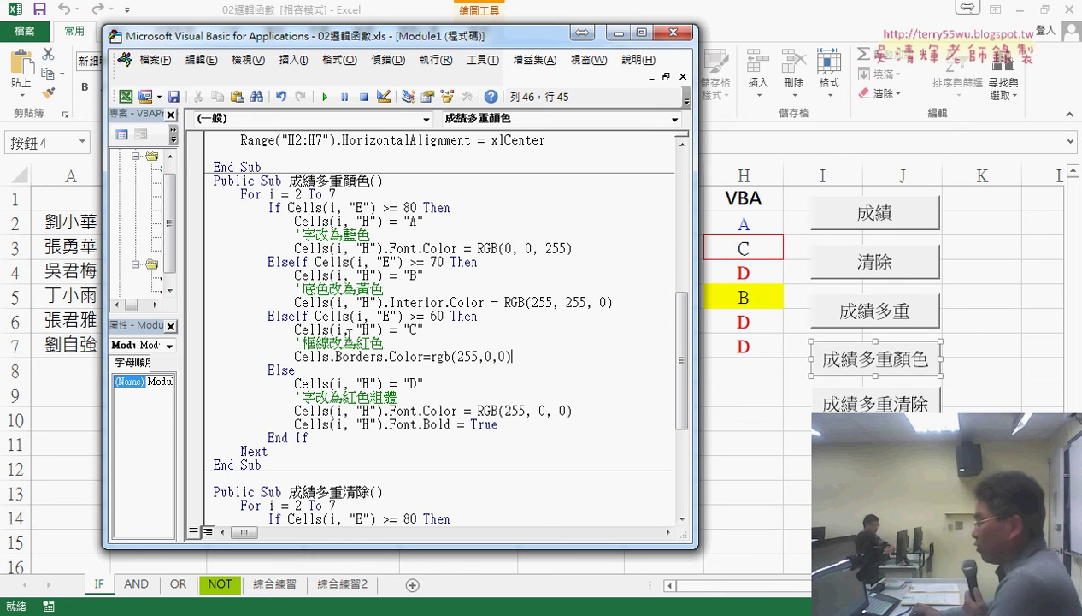
Paste (i, "H") from line 44 after Cells on the border line, then highlight the D-grade red RGB value
{"action": "left_click_drag", "start_coordinate": [380, 329], "coordinate": [330, 329]}
{"action": "key", "text": "ctrl+c"}
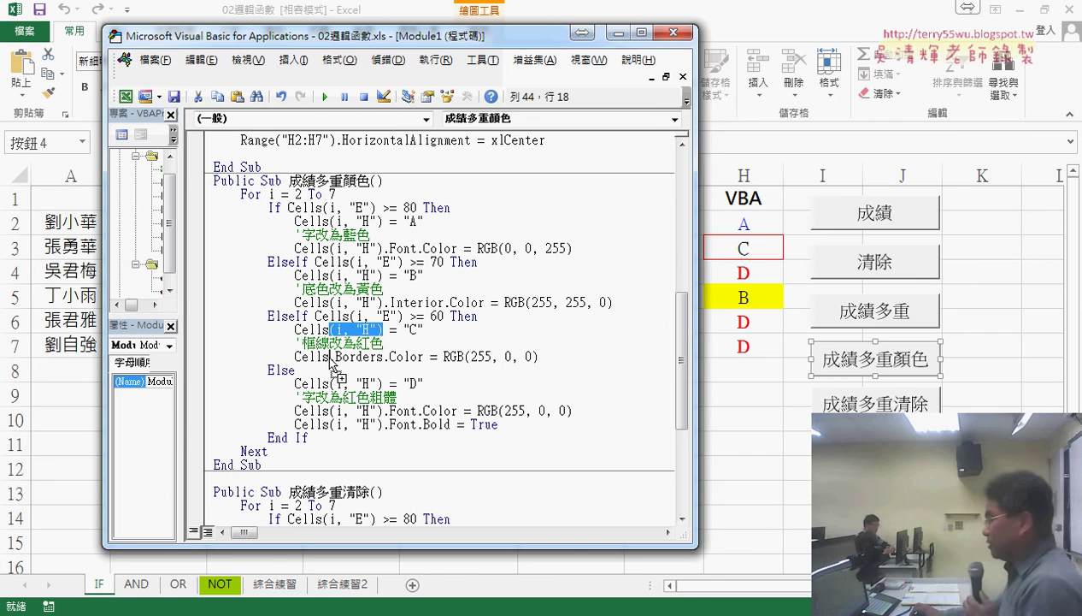
{"action": "left_click", "coordinate": [330, 357]}
{"action": "key", "text": "ctrl+v"}
{"action": "left_click_drag", "start_coordinate": [383, 357], "coordinate": [330, 356]}
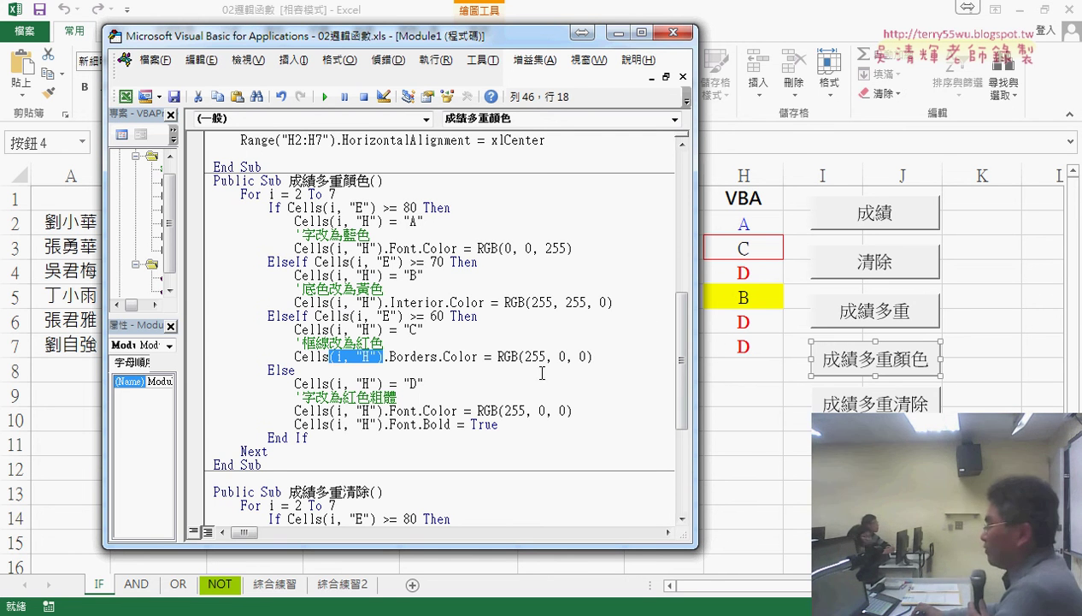
{"action": "left_click_drag", "start_coordinate": [572, 412], "coordinate": [477, 412]}
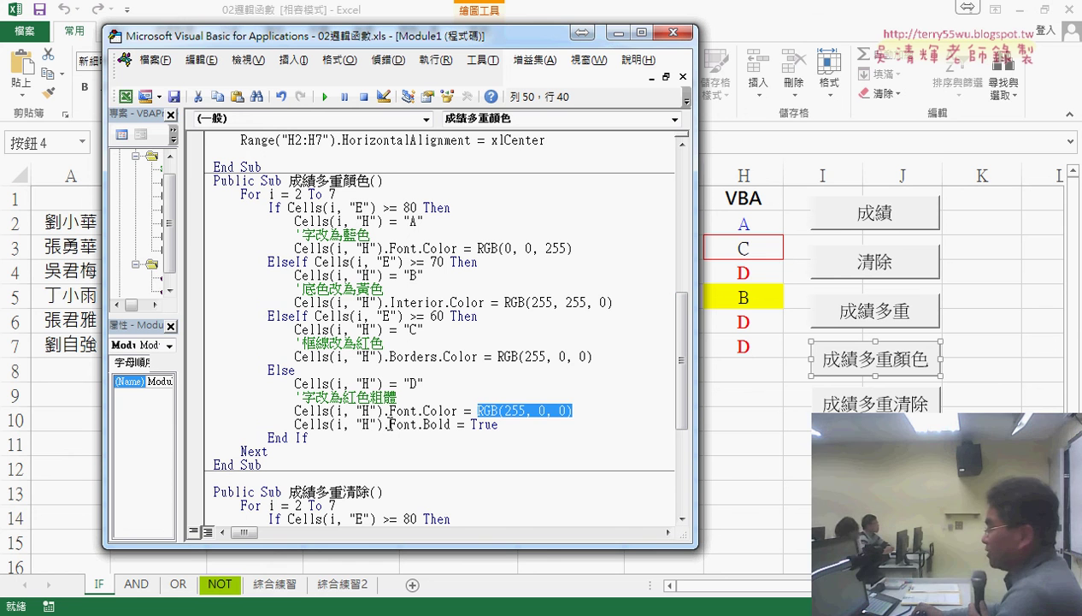
Retype line 51 so it reads Cells(i, "H").Font.Bold = True for D grades
{"action": "left_click_drag", "start_coordinate": [422, 424], "coordinate": [528, 424]}
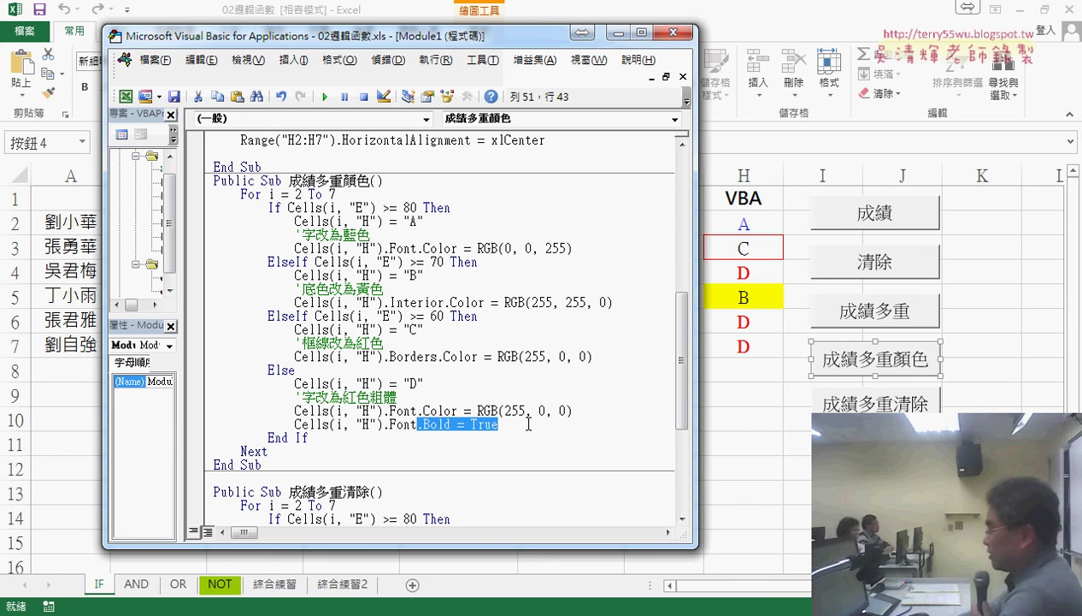
{"action": "key", "text": "Delete"}
{"action": "type", "text": "b"}
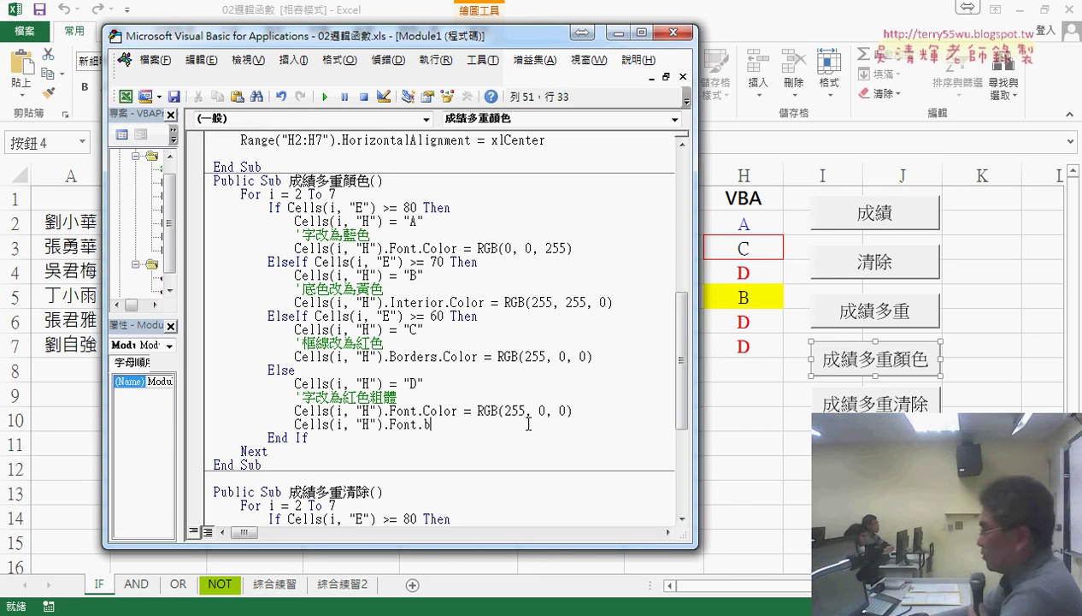
{"action": "type", "text": "old"}
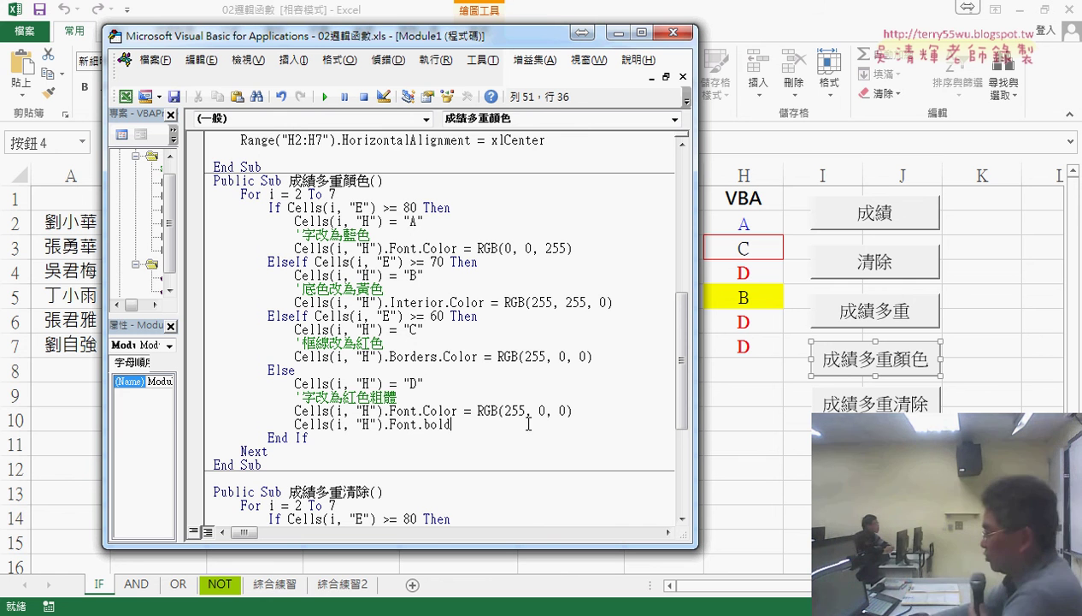
{"action": "type", "text": "=tr"}
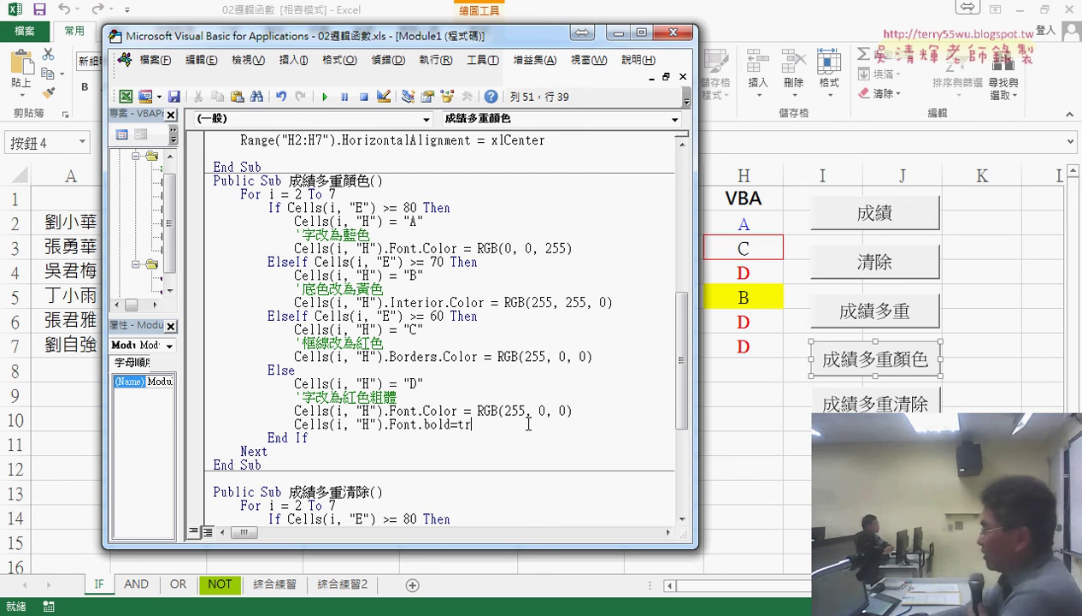
{"action": "type", "text": "ue"}
{"action": "key", "text": "Down"}
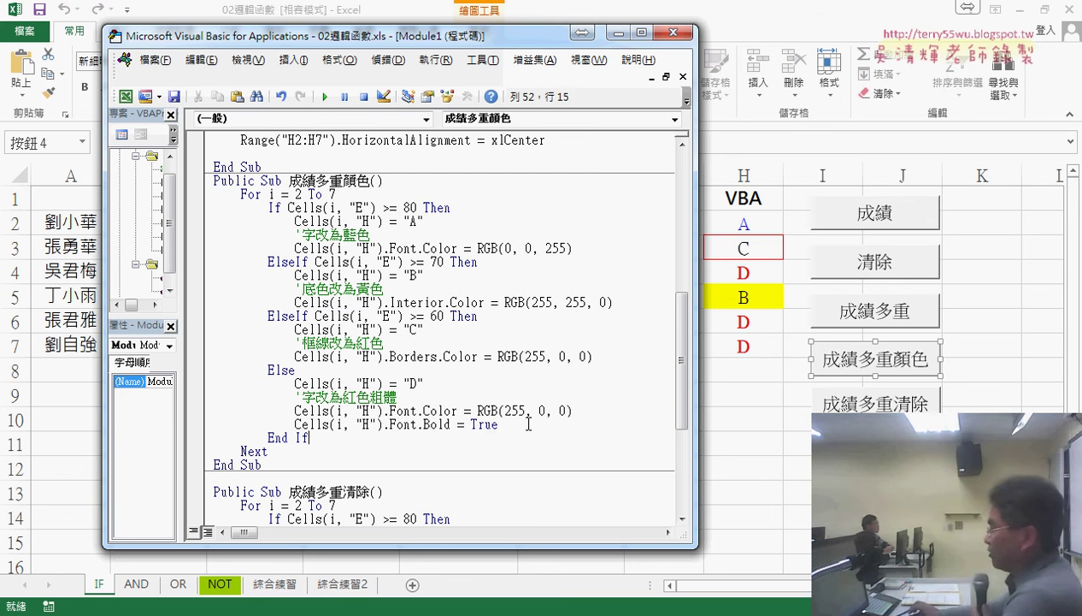
{"action": "double_click", "coordinate": [481, 424]}
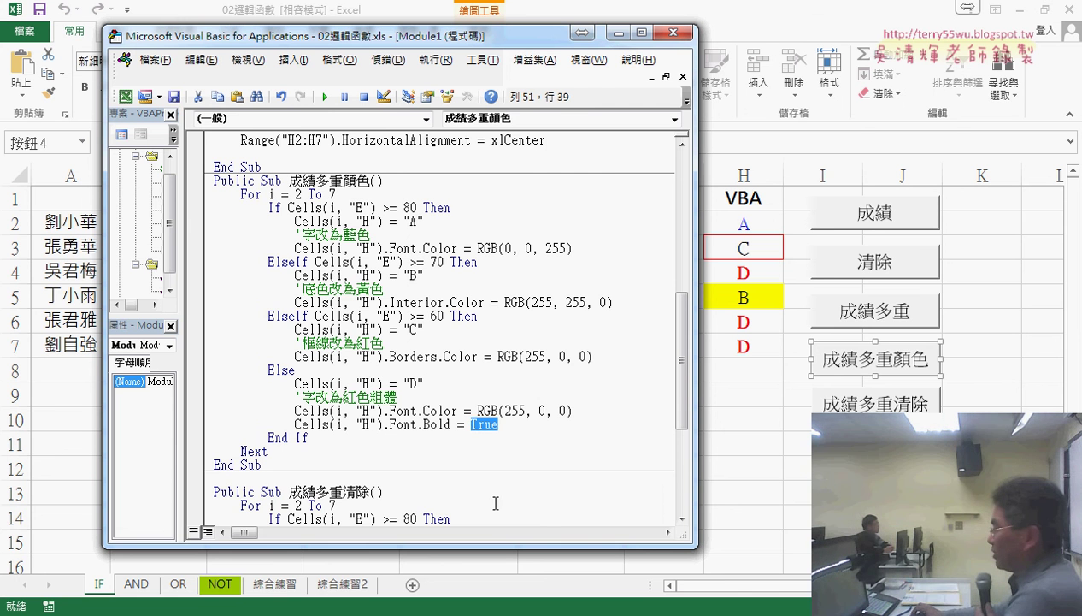
Enlarge the VBA code window and scroll from the 成績多重 sub down through the full 成績多重顏色 macro
{"action": "left_click_drag", "start_coordinate": [496, 546], "coordinate": [496, 579]}
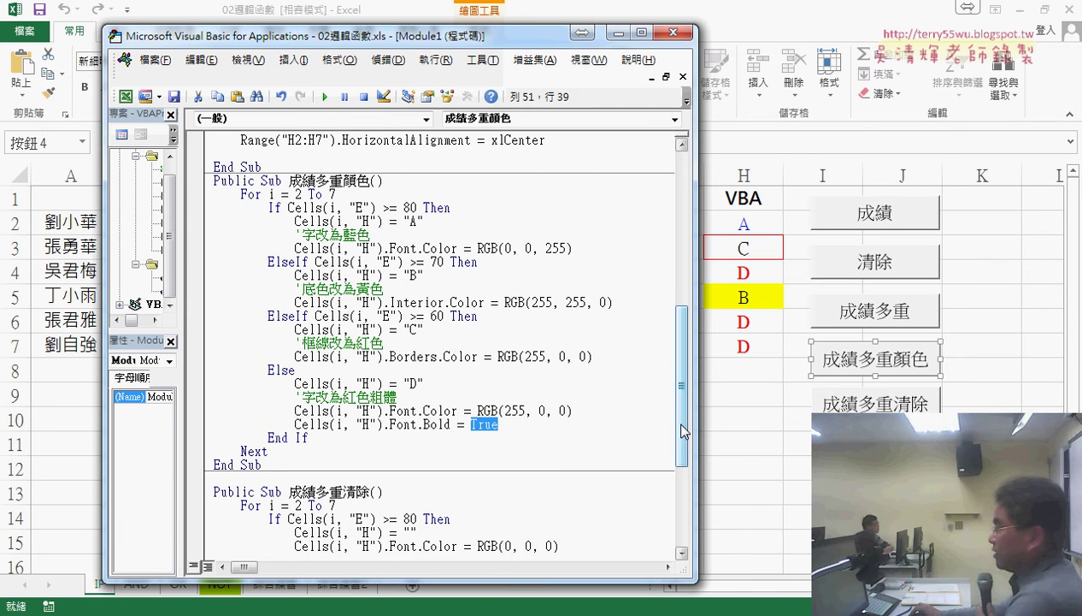
{"action": "scroll", "coordinate": [689, 381], "scroll_direction": "up", "scroll_amount": 3}
{"action": "scroll", "coordinate": [689, 381], "scroll_direction": "up", "scroll_amount": 1}
{"action": "scroll", "coordinate": [690, 381], "scroll_direction": "up", "scroll_amount": 1}
{"action": "left_click_drag", "start_coordinate": [261, 383], "coordinate": [208, 180]}
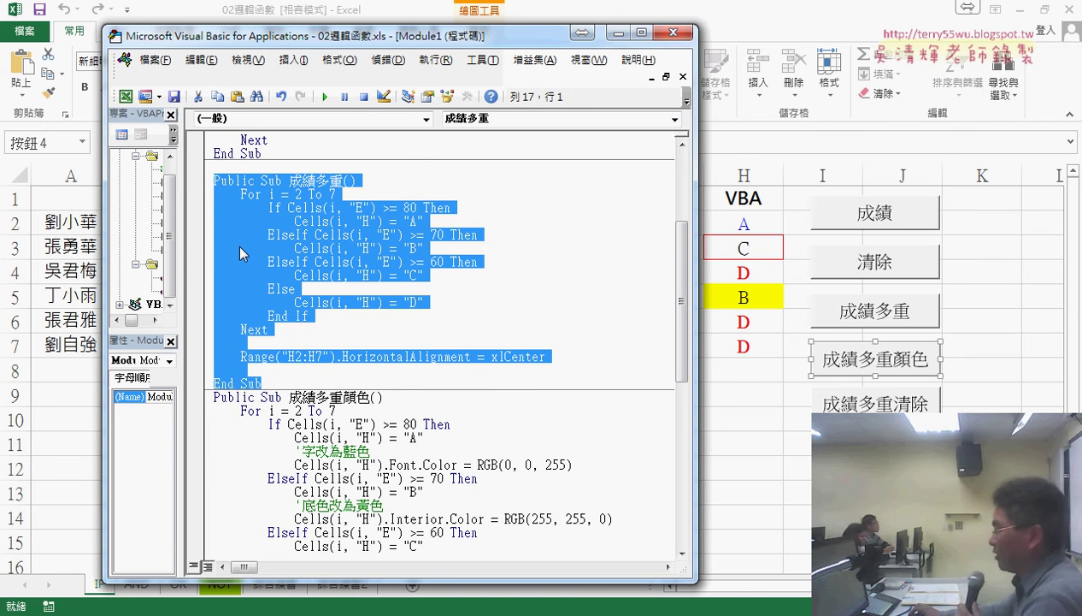
{"action": "scroll", "coordinate": [485, 382], "scroll_direction": "down", "scroll_amount": 2}
{"action": "scroll", "coordinate": [485, 383], "scroll_direction": "down", "scroll_amount": 1}
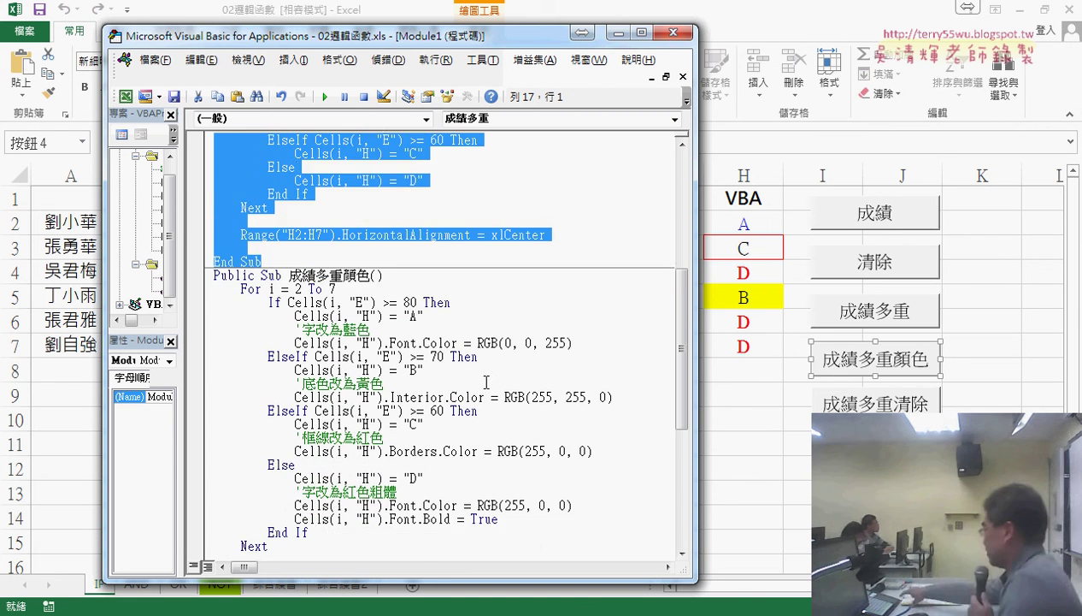
{"action": "scroll", "coordinate": [486, 382], "scroll_direction": "down", "scroll_amount": 2}
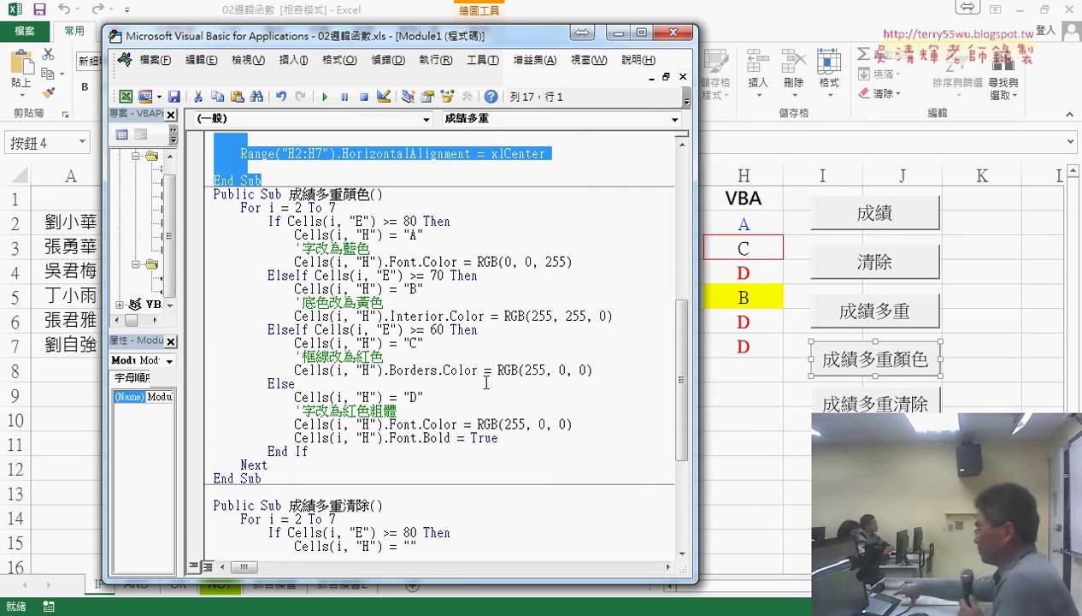